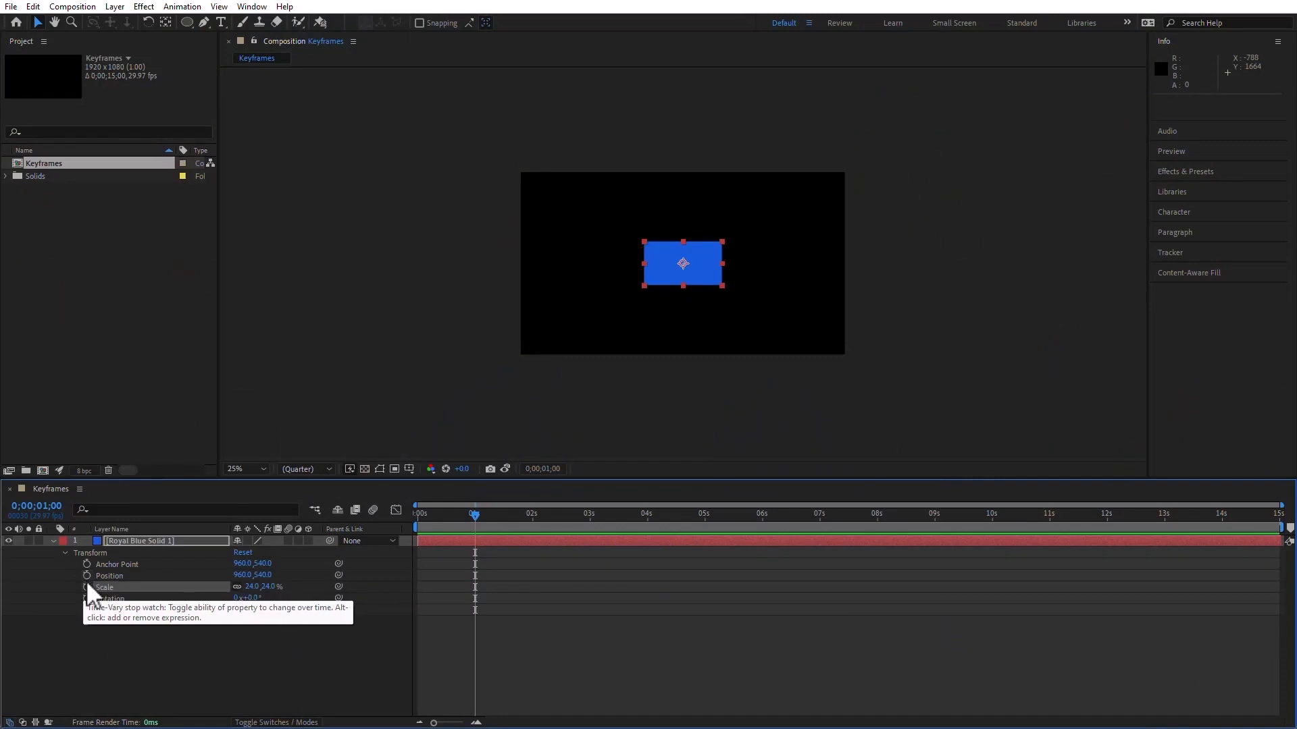
Keyframe the blue solid's Position at about 268, 552 at 0;00;00;29 and at about 1656, 552 at 0;00;02;14
click(87, 575)
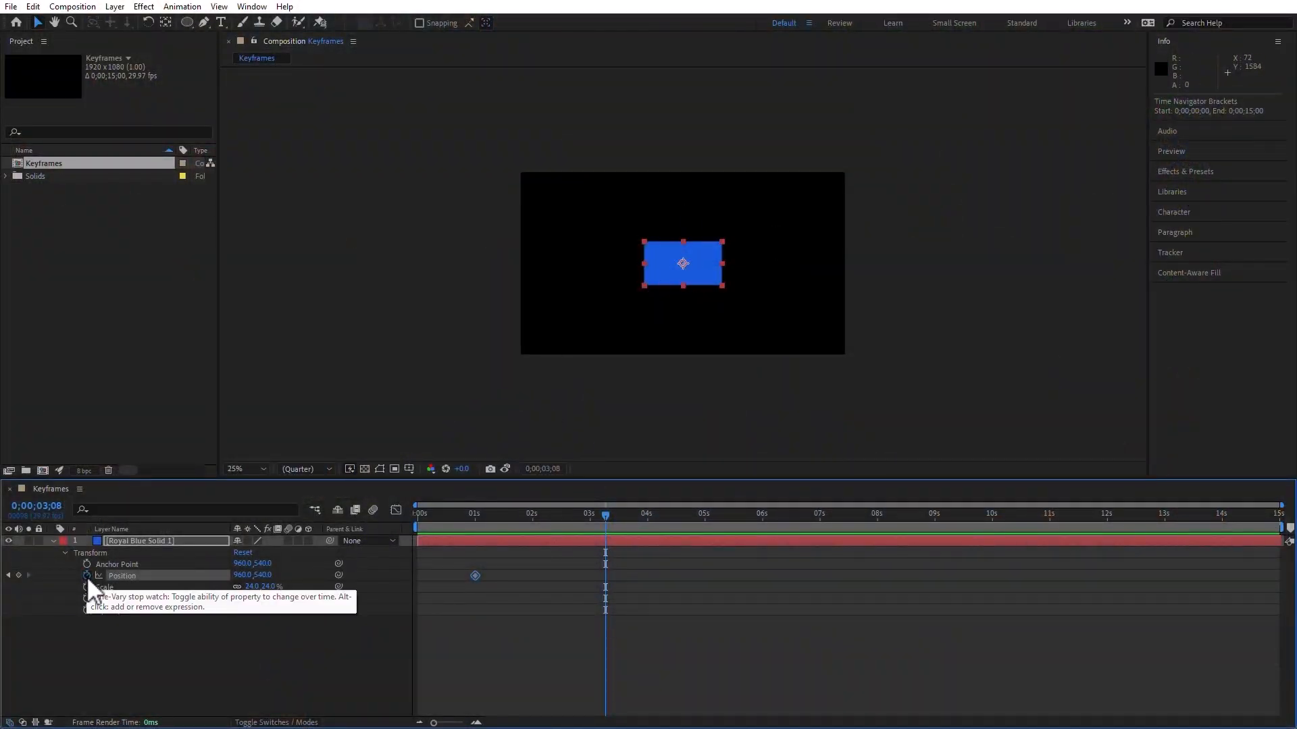
click(87, 575)
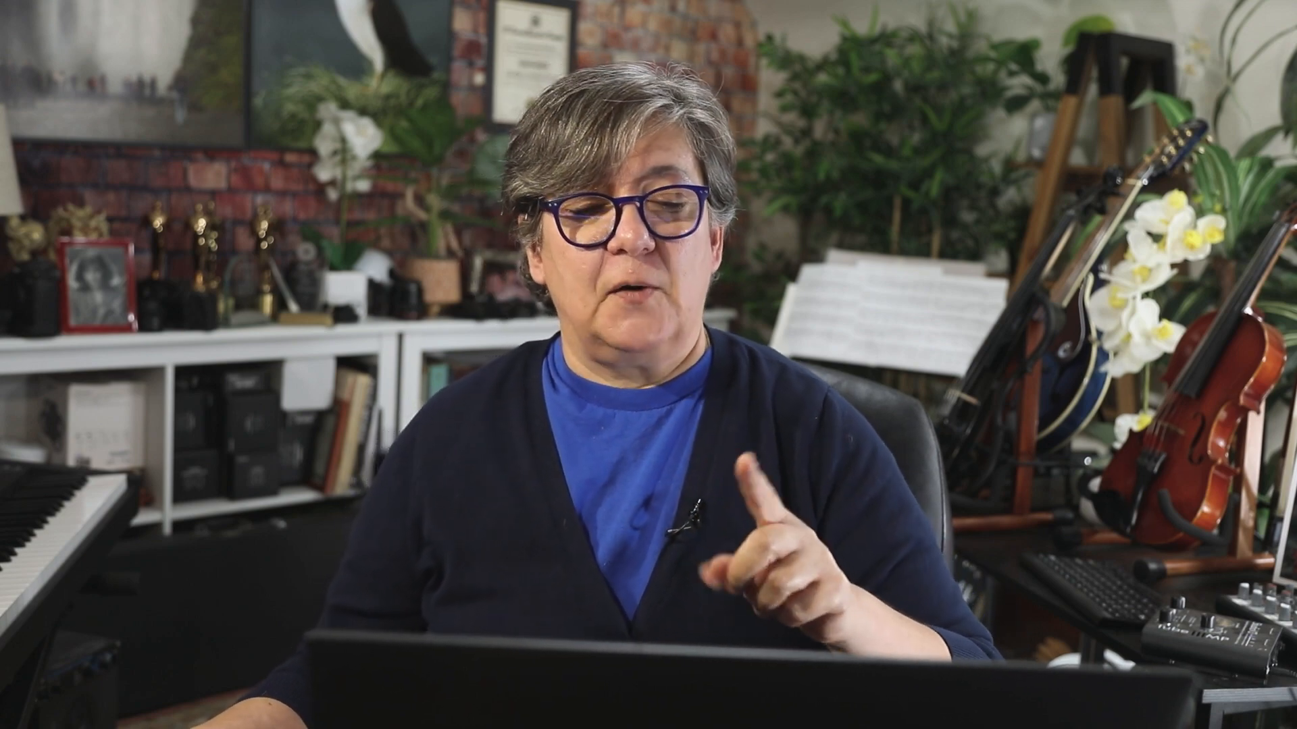
drag(514, 512, 473, 512)
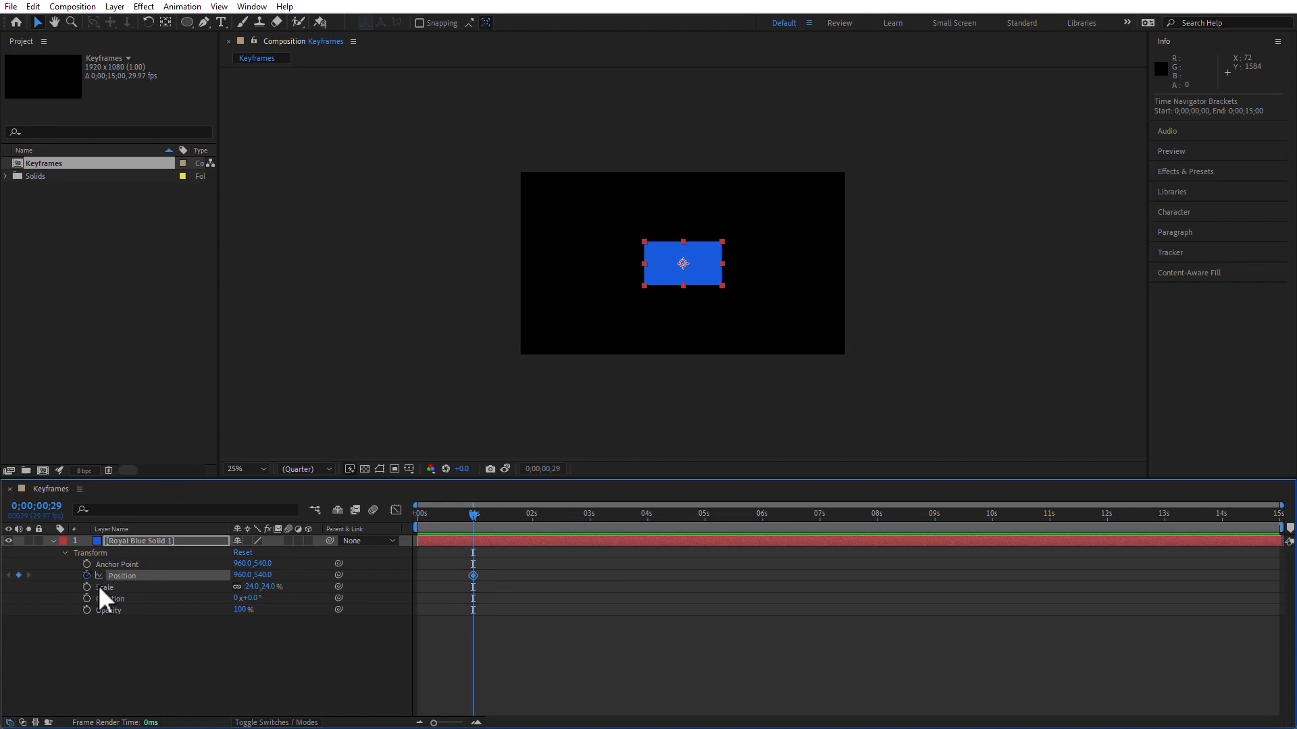
drag(697, 268, 581, 271)
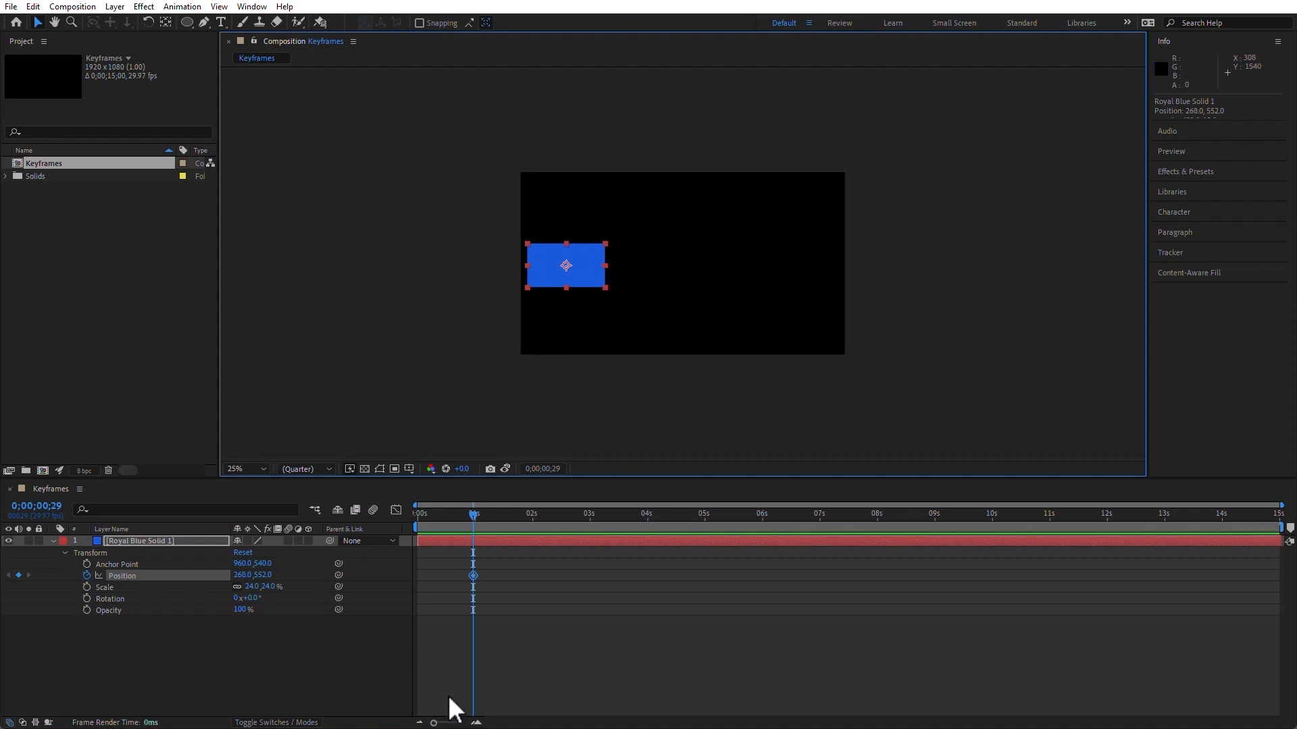
click(561, 515)
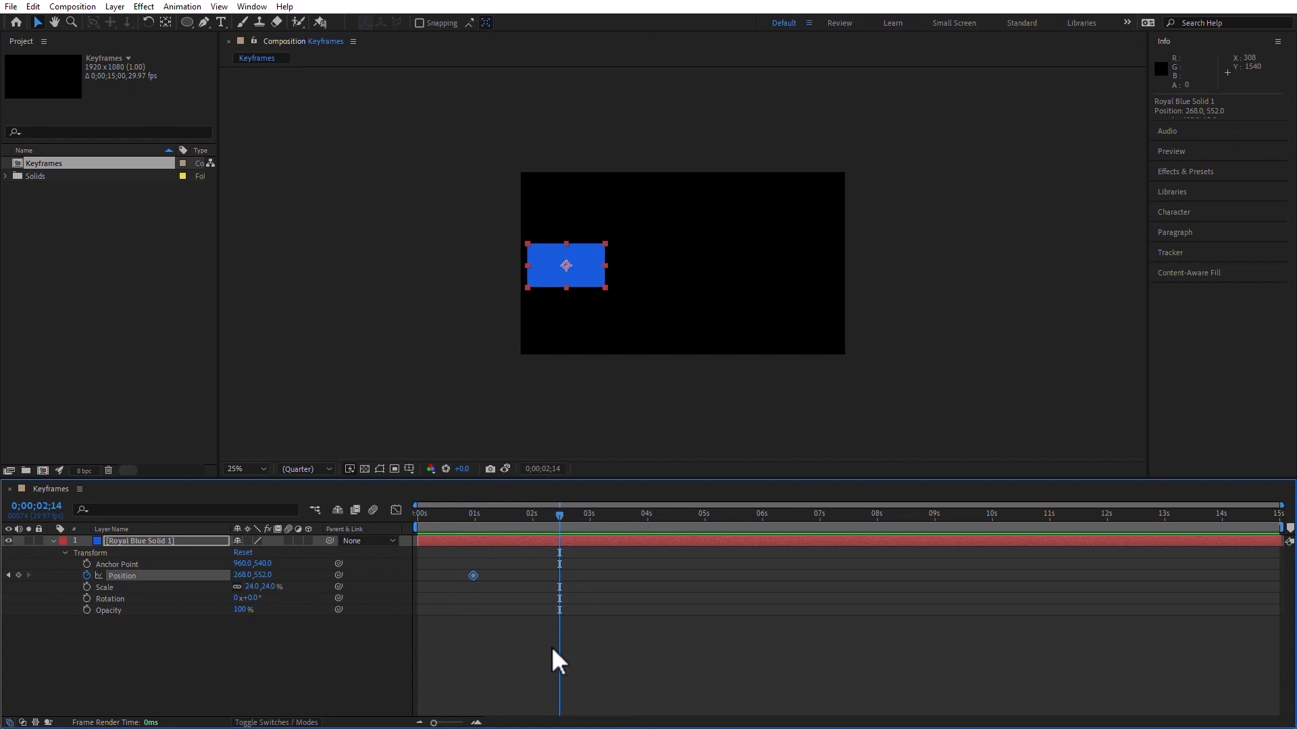
drag(584, 268, 820, 272)
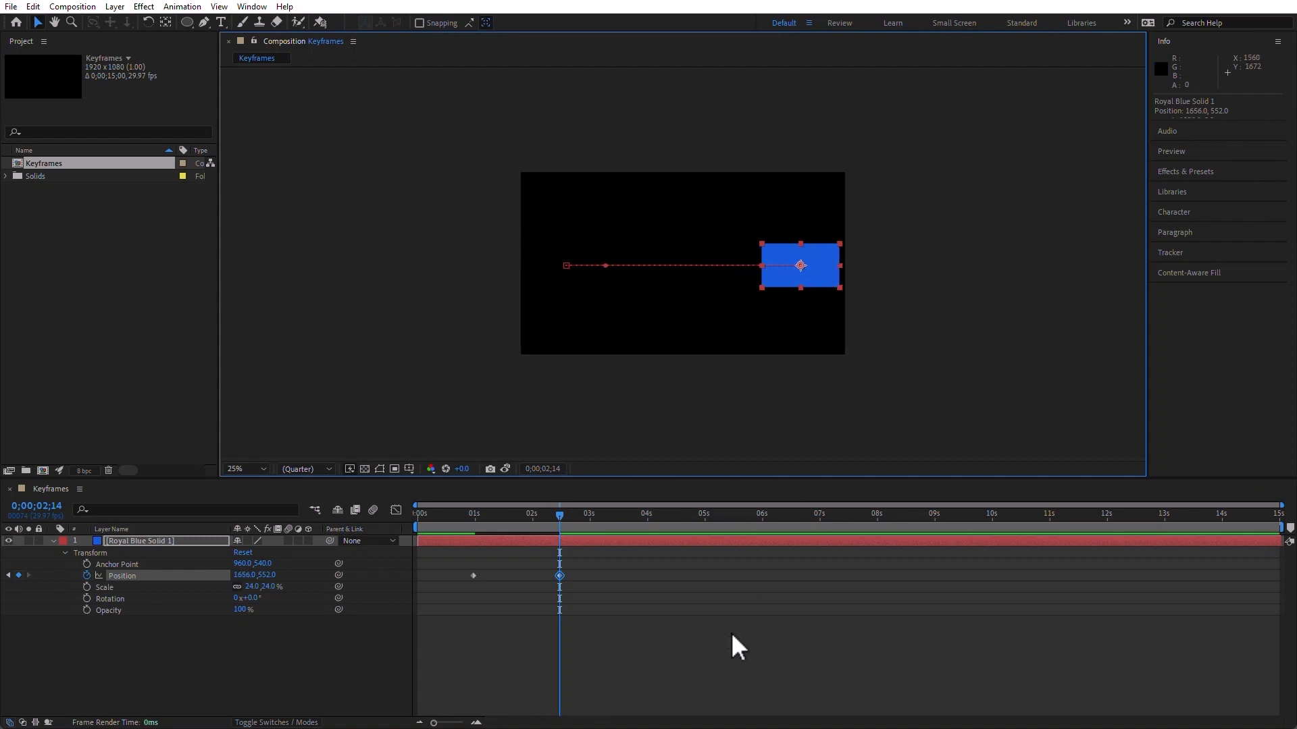
Add Position keyframes at 0;00;03;19 with the solid at about 820, 876 and at 0;00;04;28 with it at about 904, 180
drag(551, 513, 626, 512)
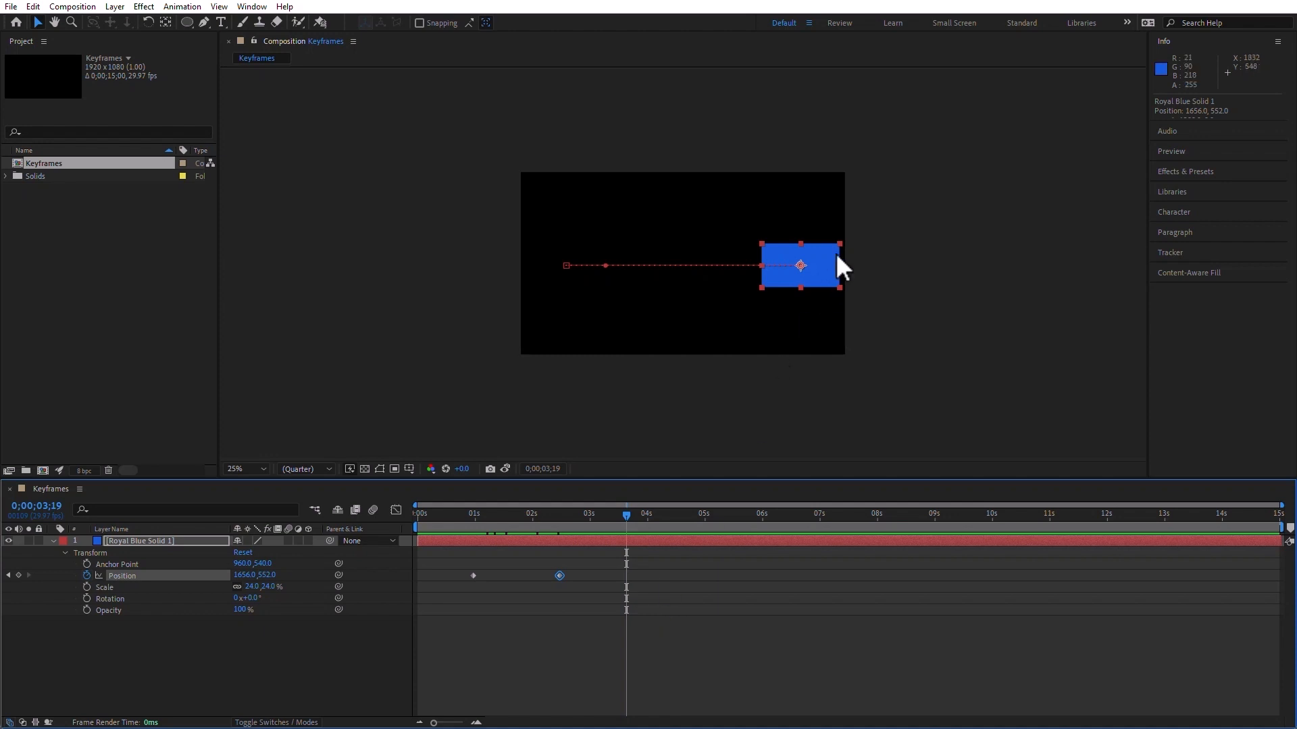
drag(813, 261, 682, 310)
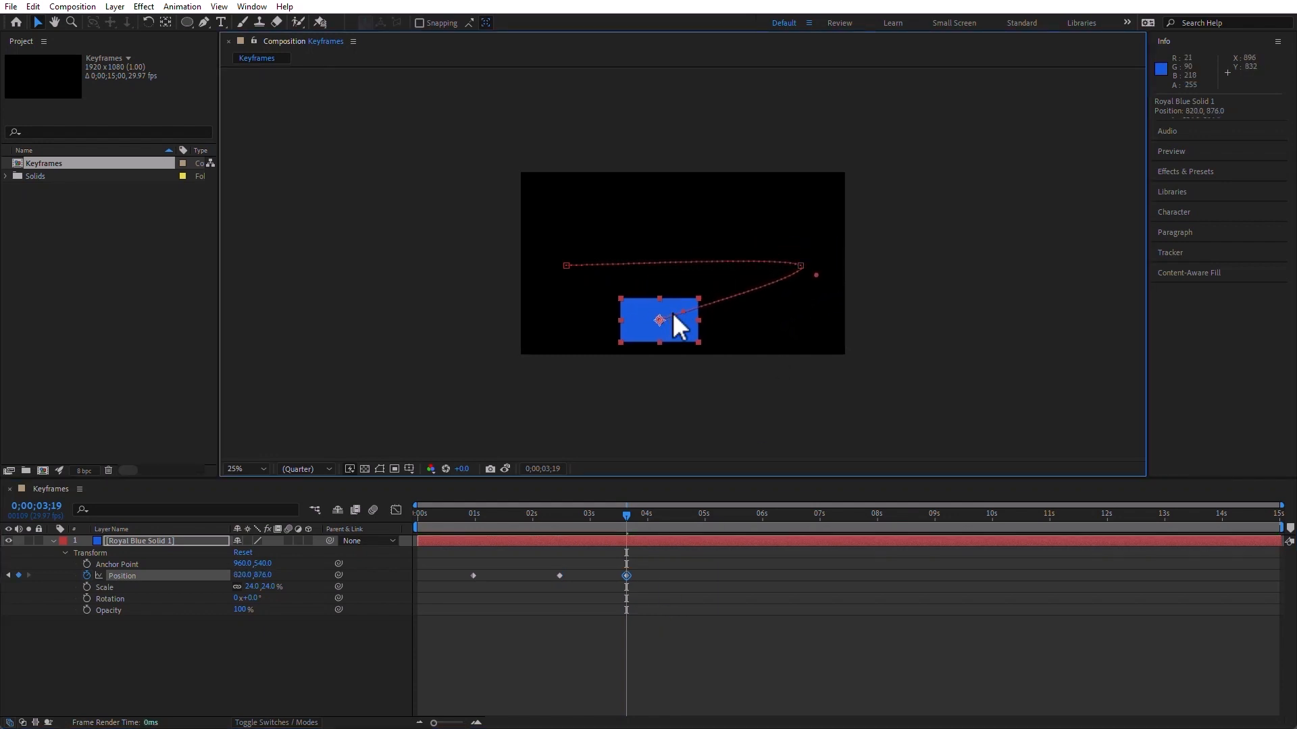
click(702, 512)
drag(686, 330, 699, 212)
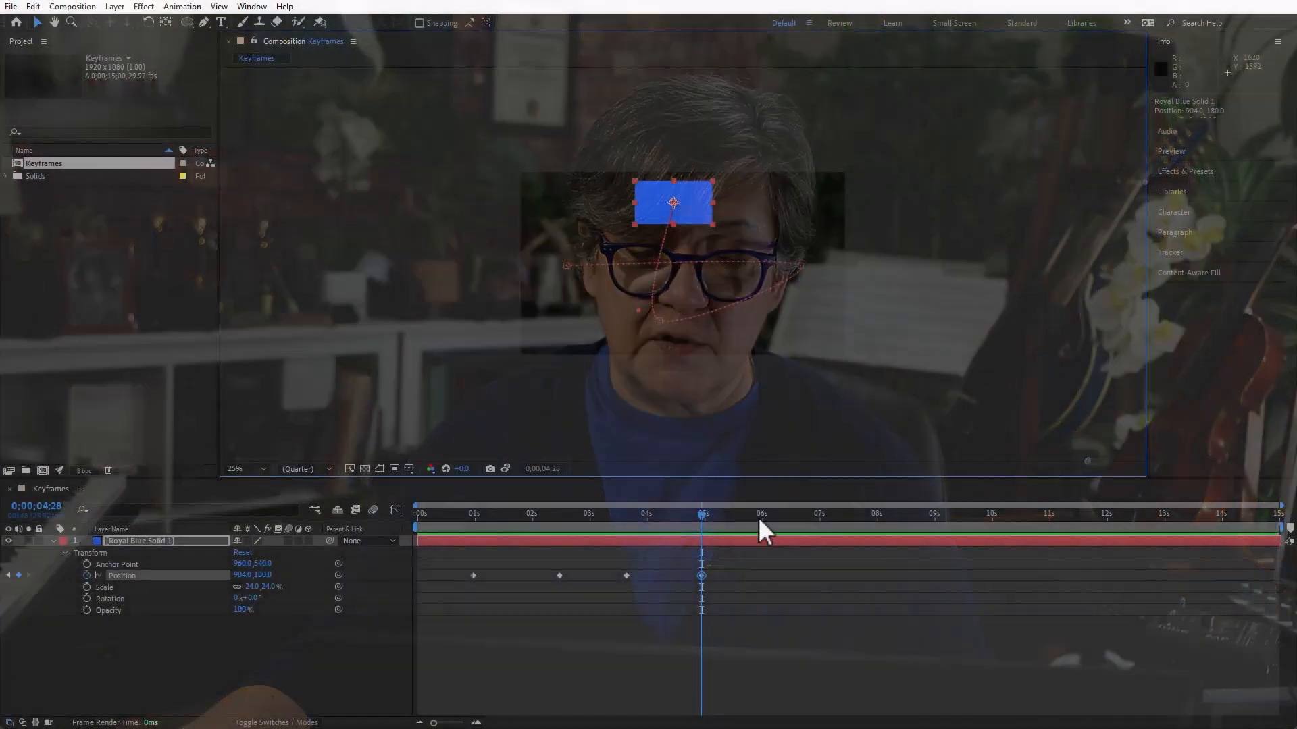
Add Position keyframes with the solid low in the frame's left part at about 6 seconds and at about 1588, 840 at 0;00;07;10
click(759, 516)
drag(692, 203, 814, 323)
click(838, 516)
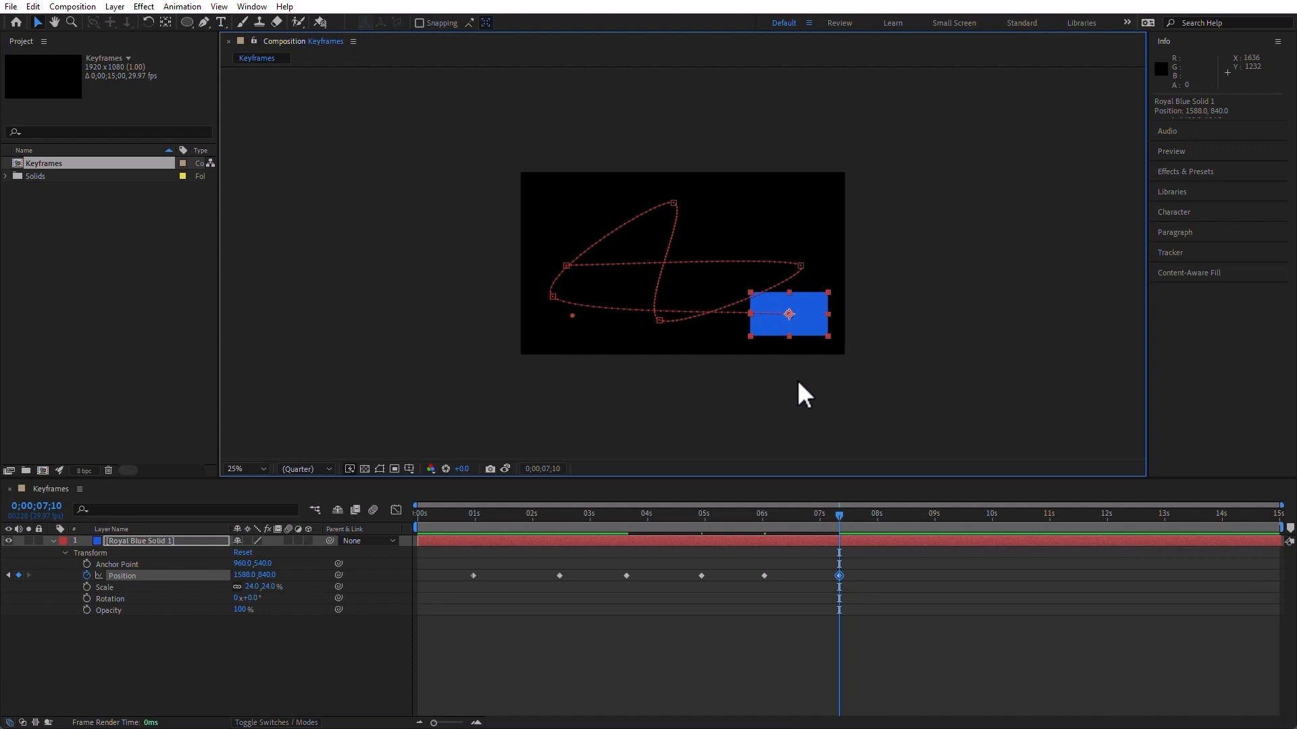
Show only the keyframed properties of the blue solid layer and step back through its Position keyframes to the first one
click(153, 541)
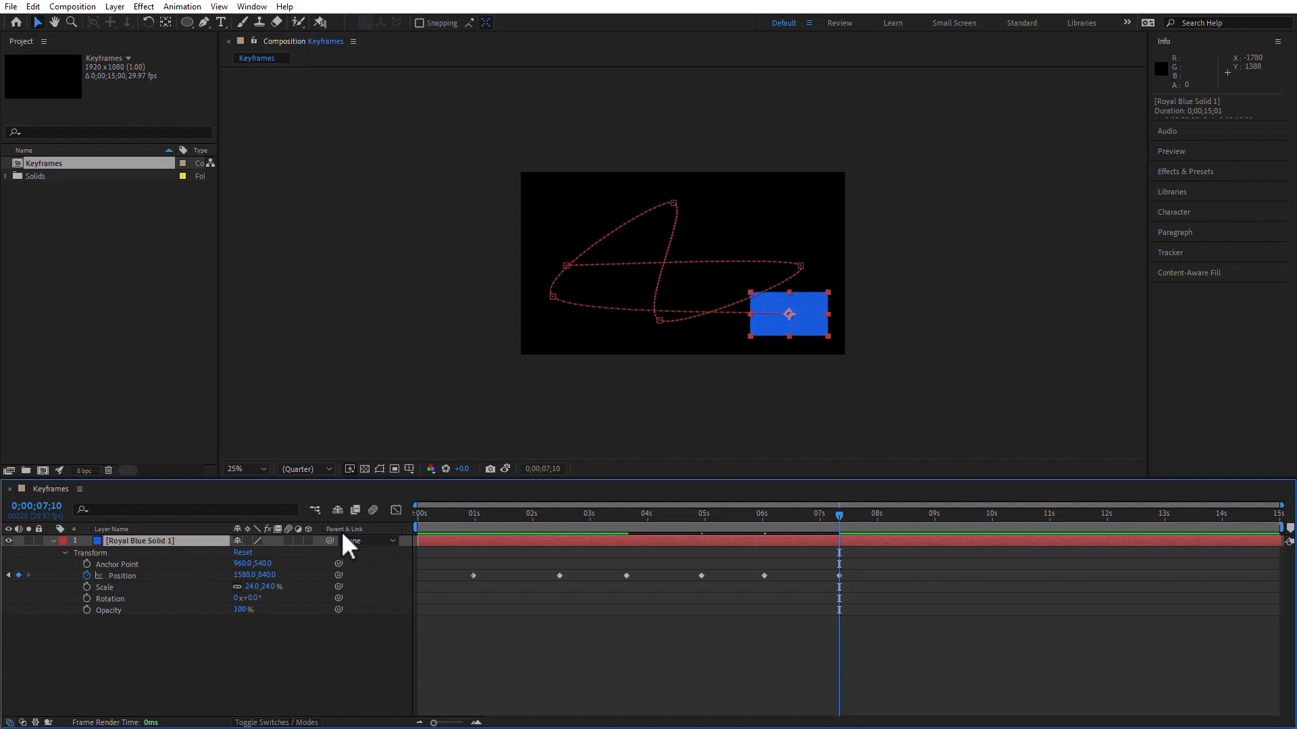
key(u)
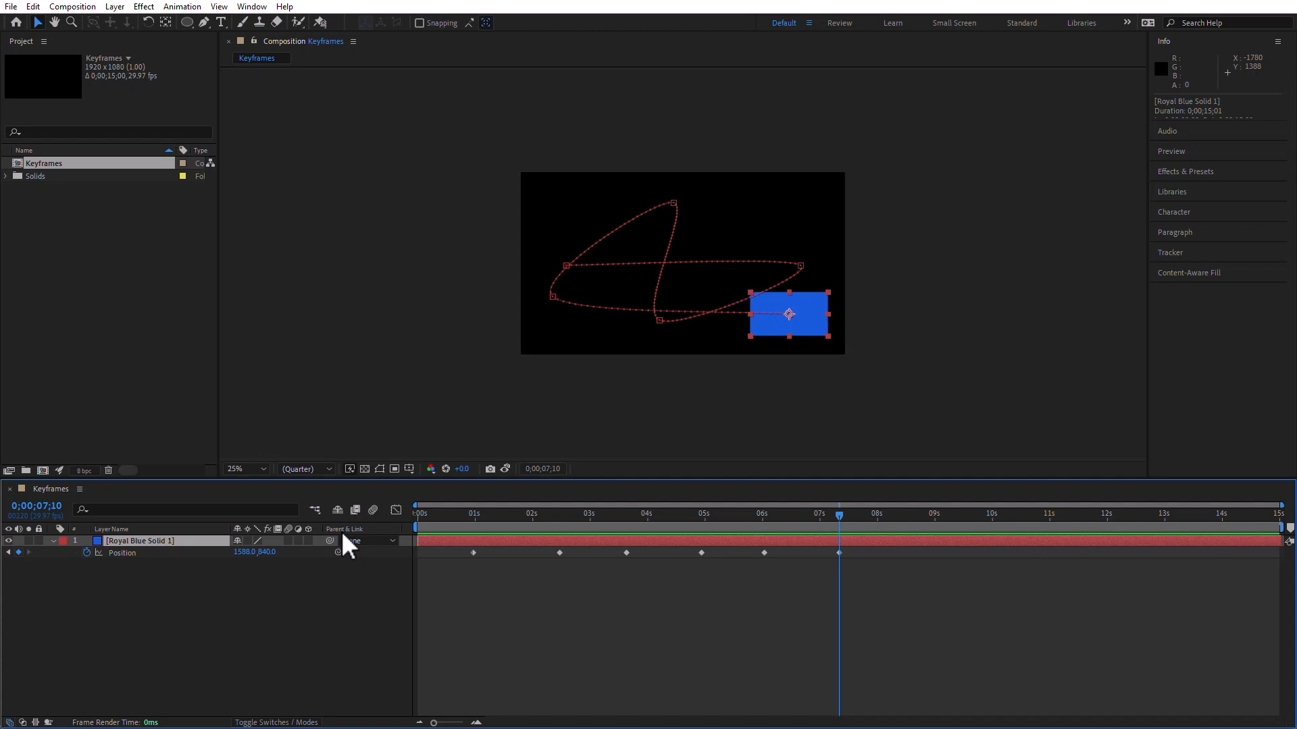
key(j)
key(j)
key(j)
key(j)
key(j)
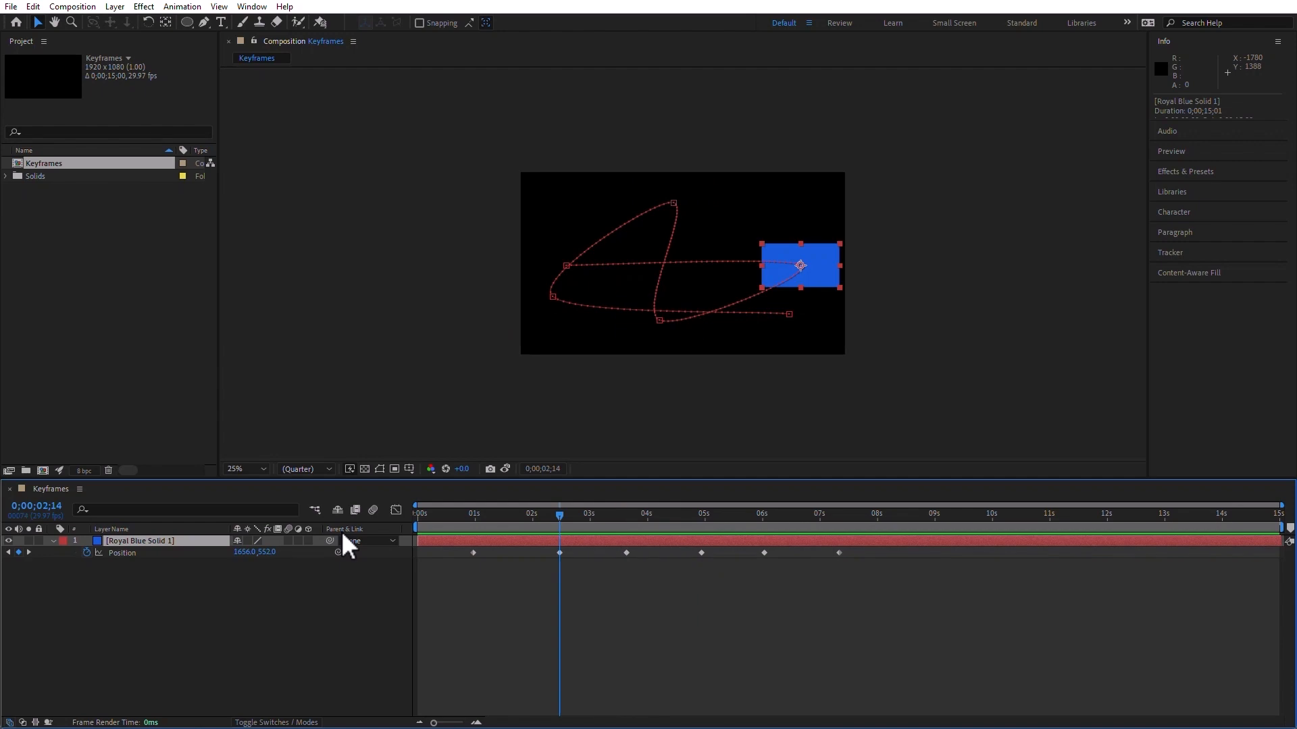
key(Home)
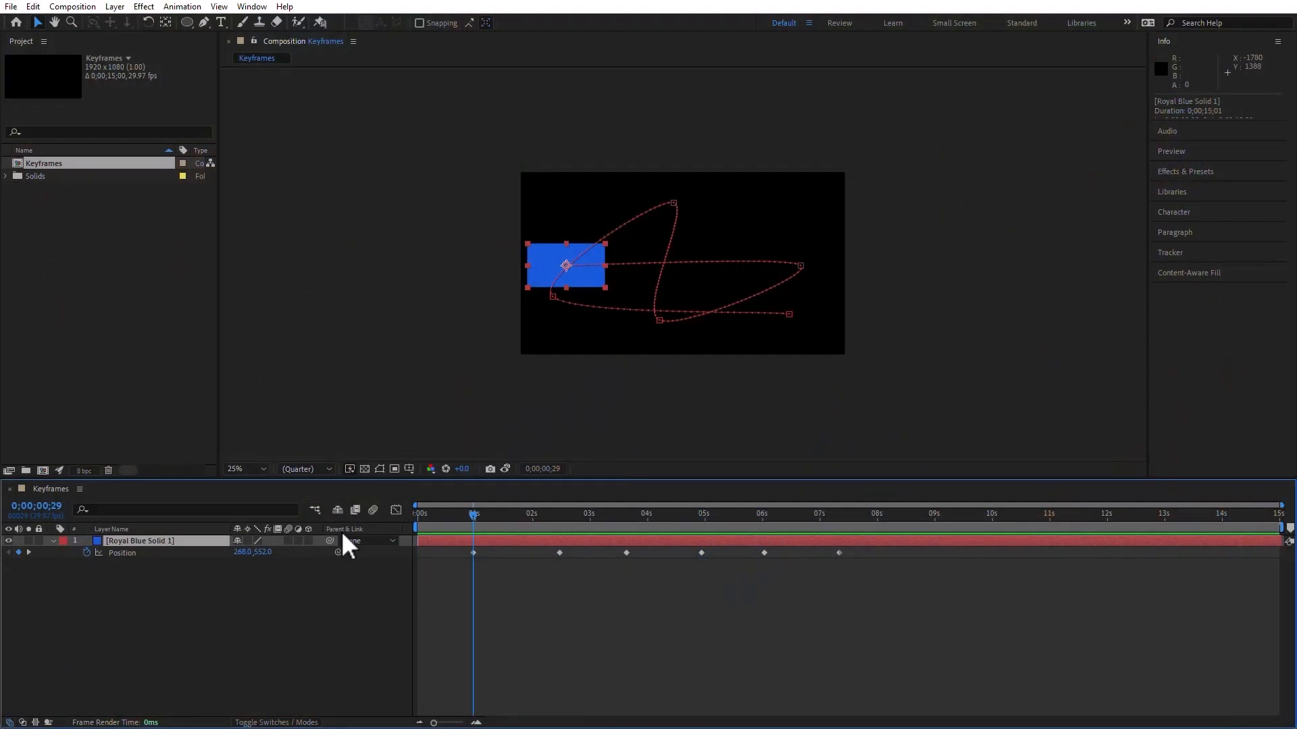
Step forward through the Position keyframes to the last one and back again to the start of the composition
key(k)
key(k)
key(k)
key(k)
key(k)
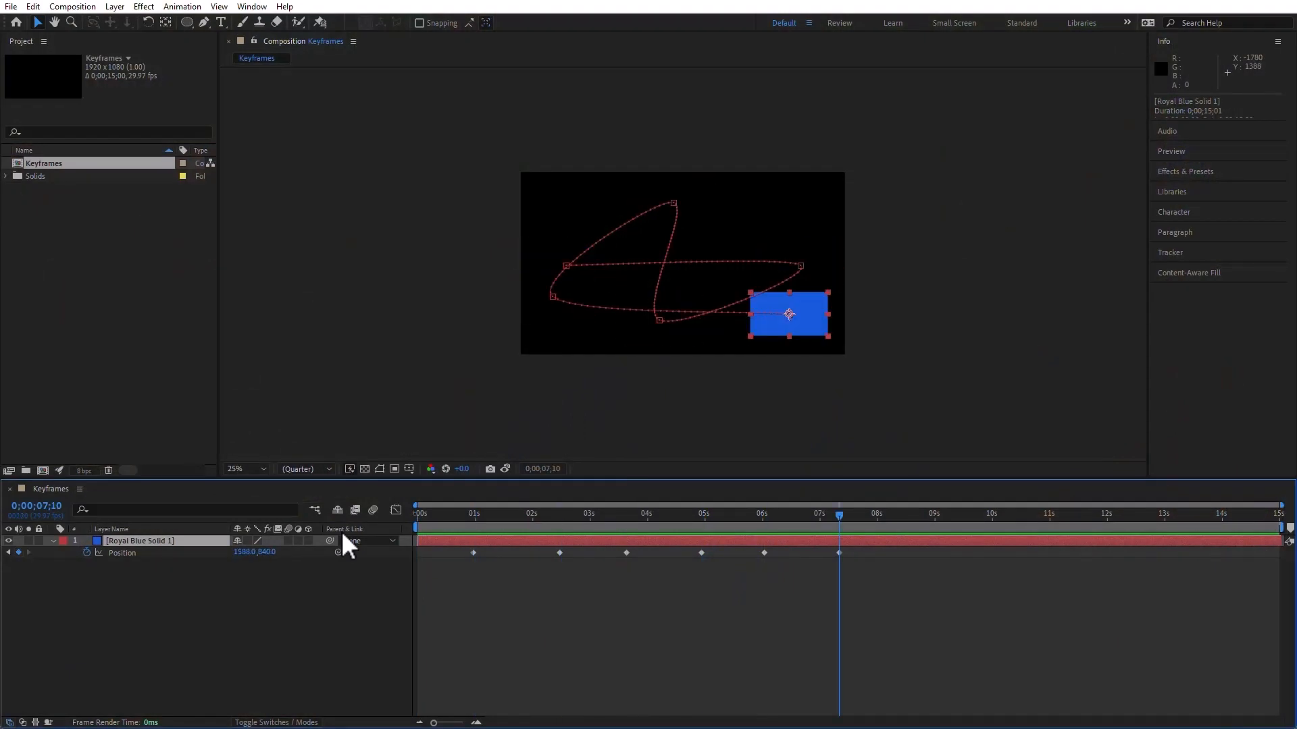
key(j)
key(j)
key(j)
key(j)
key(j)
key(j)
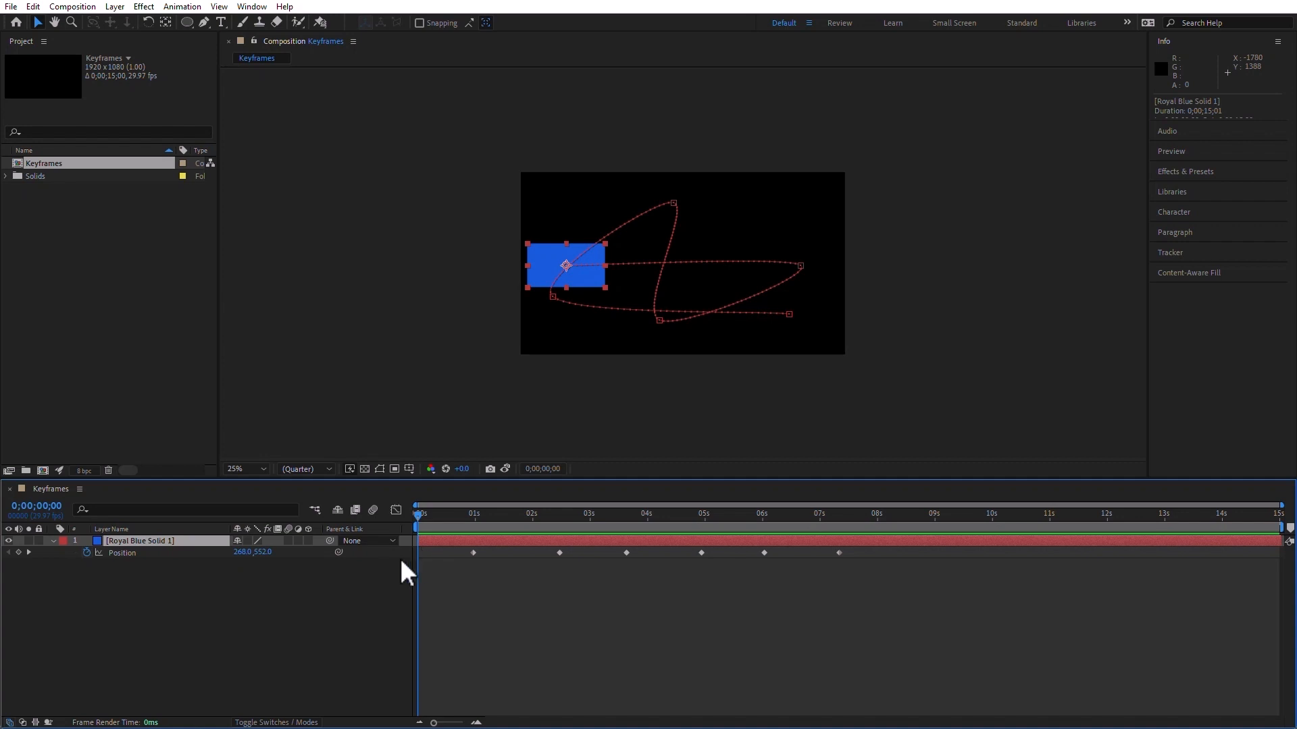
Step through each Position keyframe from the composition start to the last one
click(28, 553)
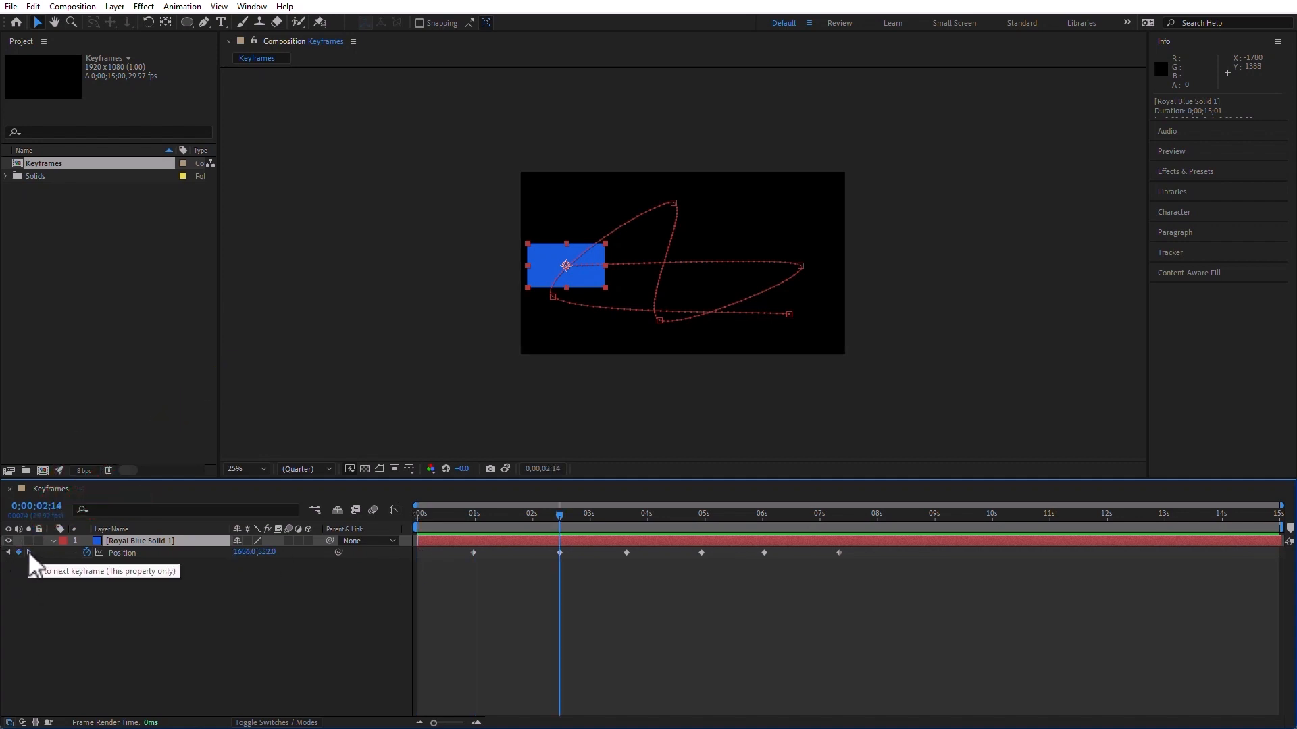
click(29, 553)
click(29, 552)
click(28, 553)
click(28, 553)
click(28, 552)
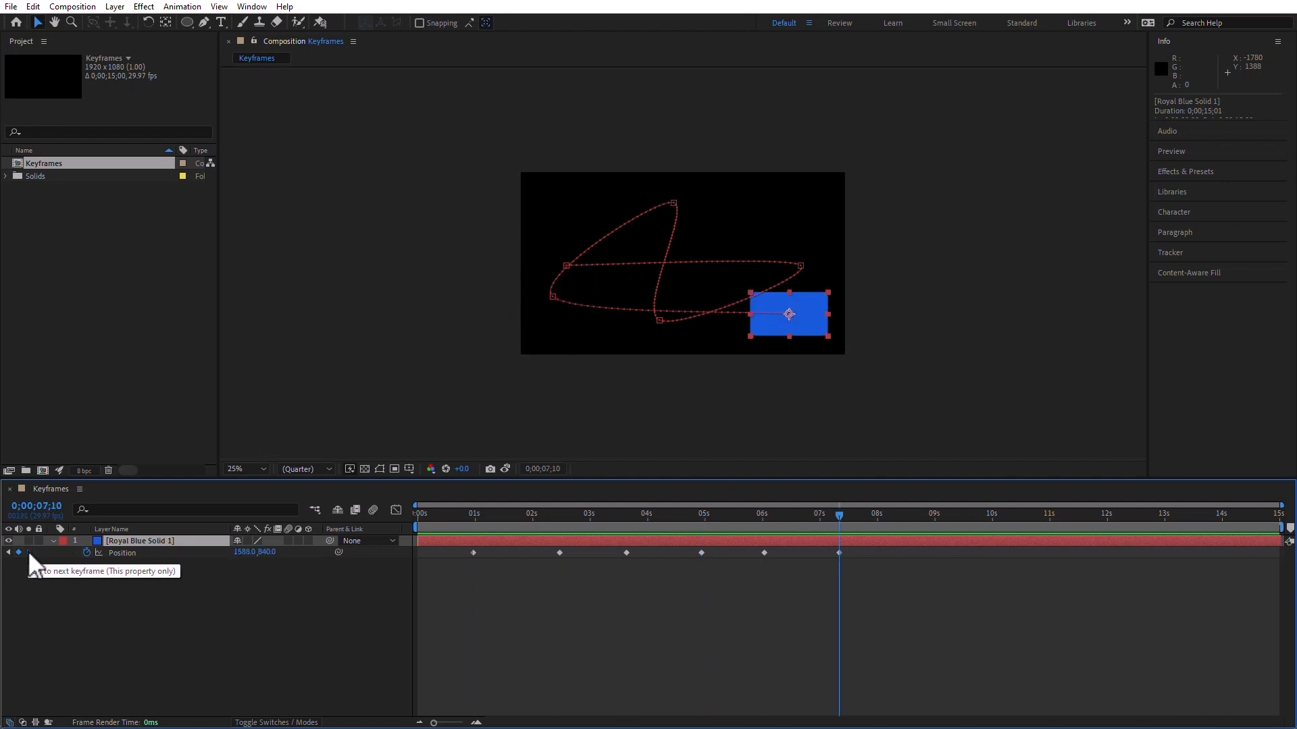
Go back to the Position keyframe at 0;00;04;28 and move the solid to about 1752, 168, near the frame's upper-right corner
click(8, 554)
click(9, 554)
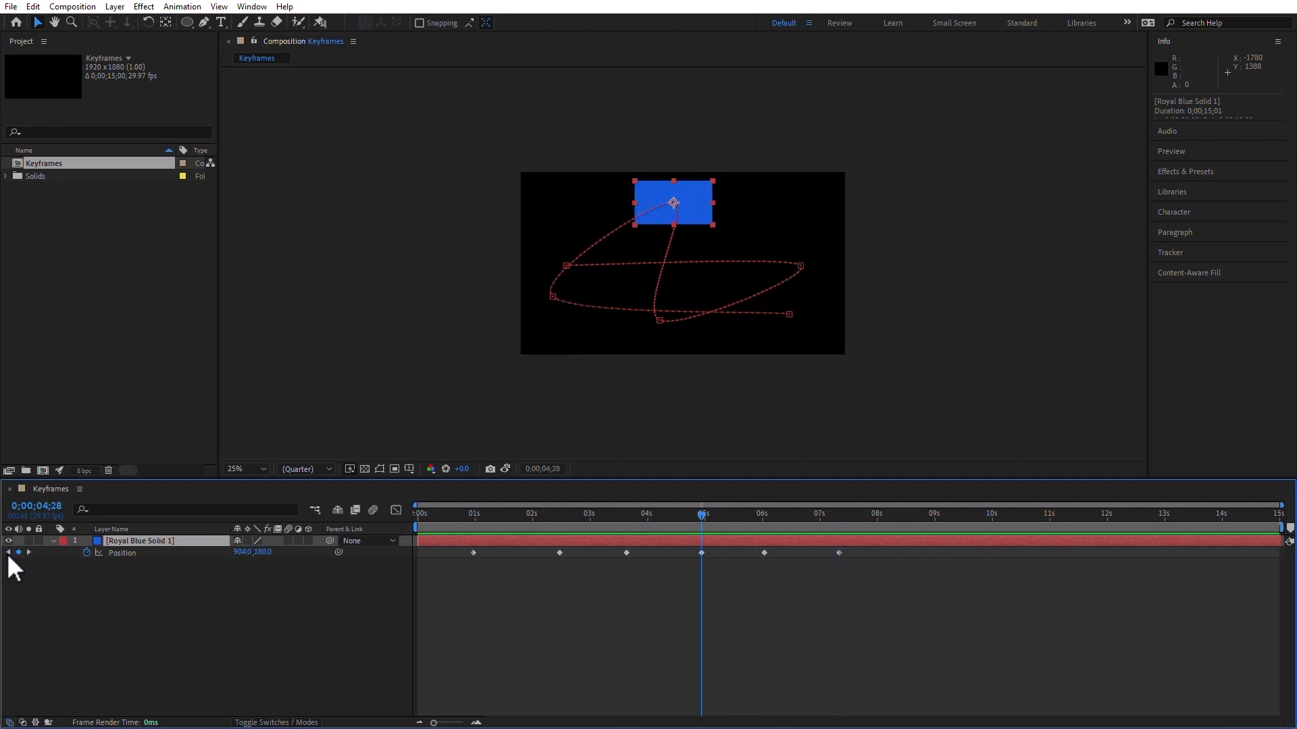
click(8, 554)
click(28, 552)
drag(695, 193, 838, 192)
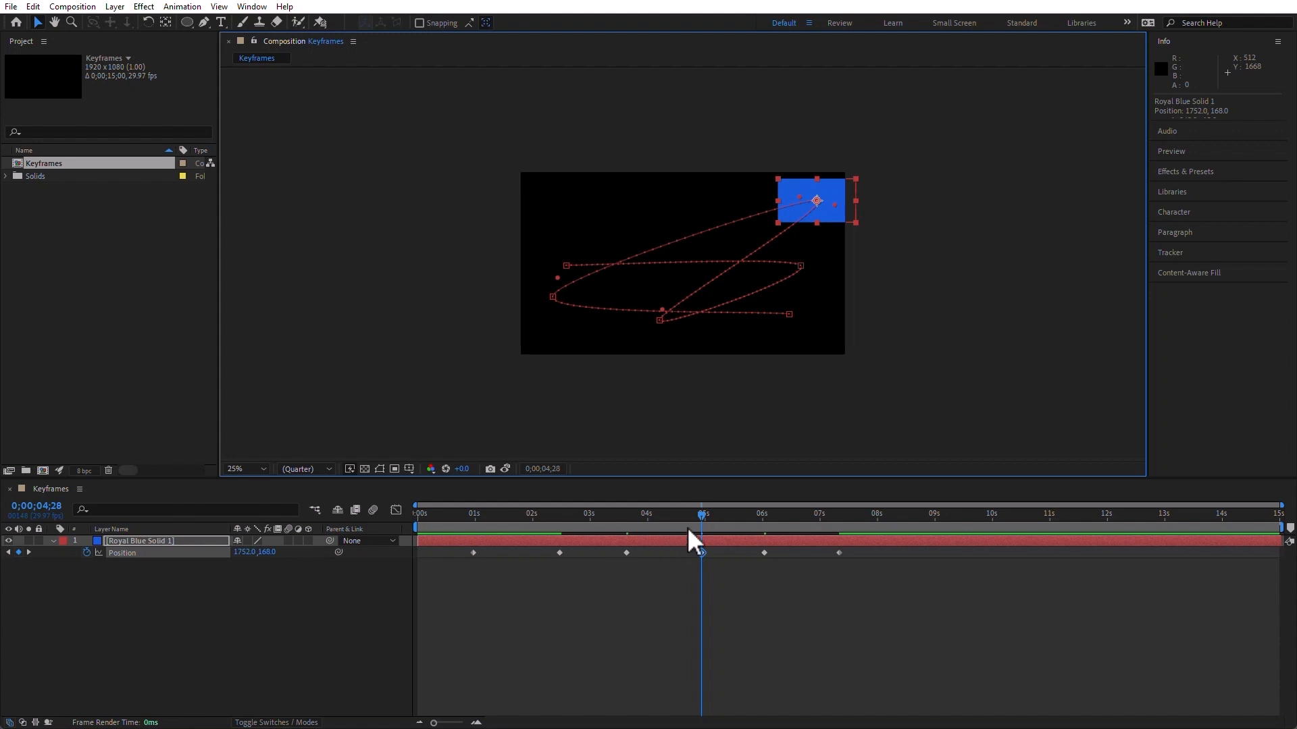
Move the solid to the frame's upper-left corner at 0;00;04;27, one frame before the existing keyframe, and preview the animation
mouse_move(703, 517)
mouse_down()
mouse_move(682, 514)
mouse_move(700, 516)
mouse_up()
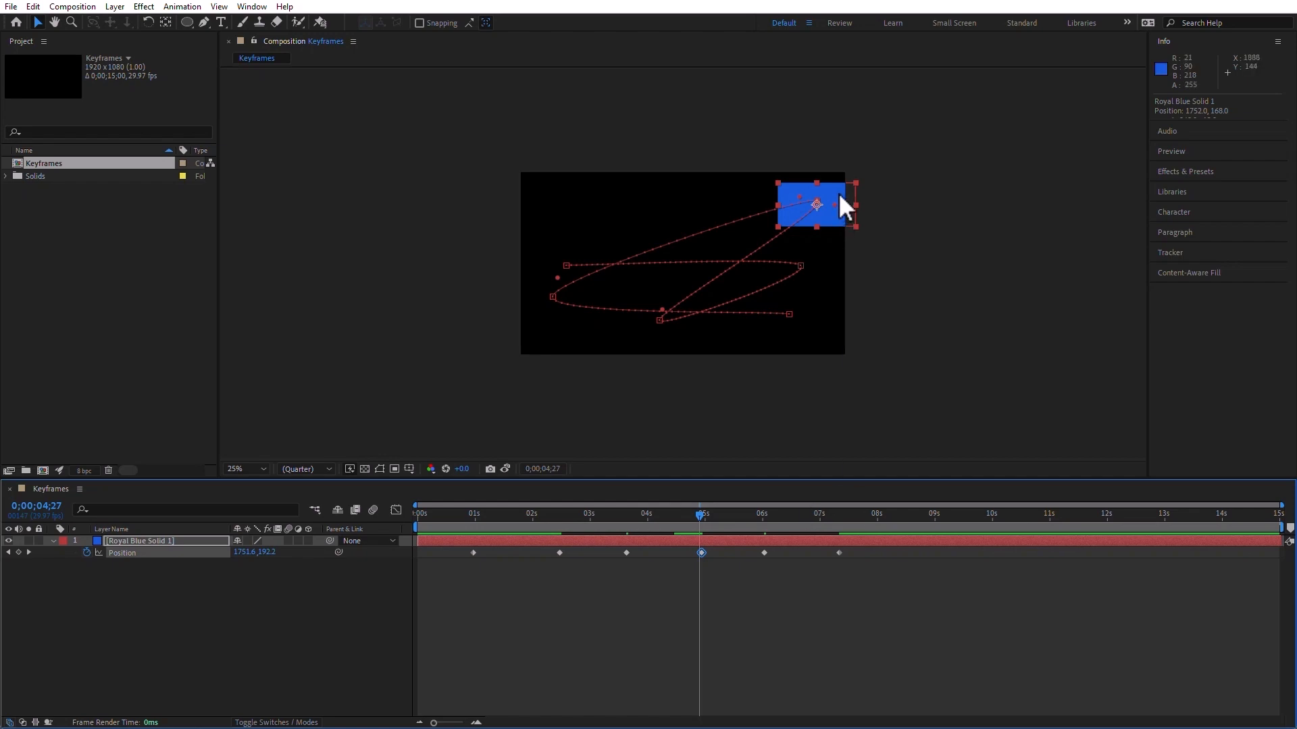
drag(838, 193, 551, 196)
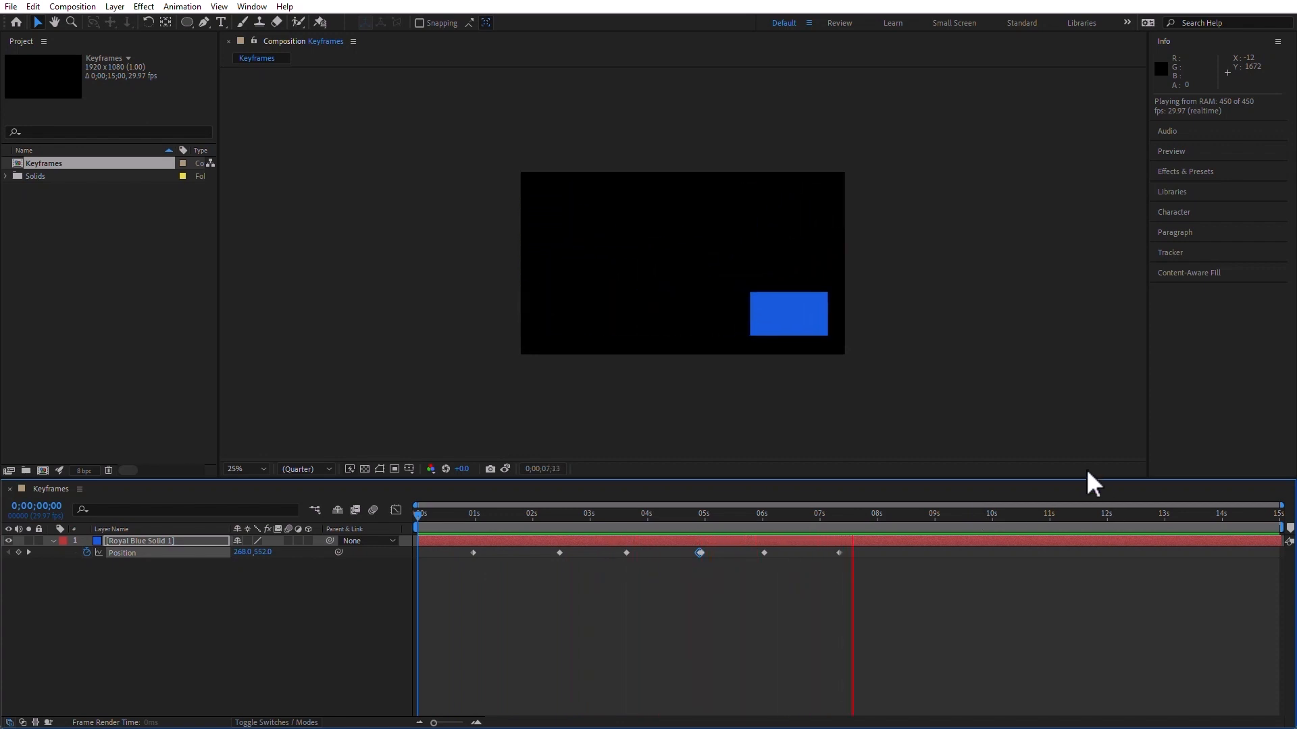
key(space)
Delete the stray Position keyframe at 0;00;04;28 next to the one at 0;00;04;27
click(695, 510)
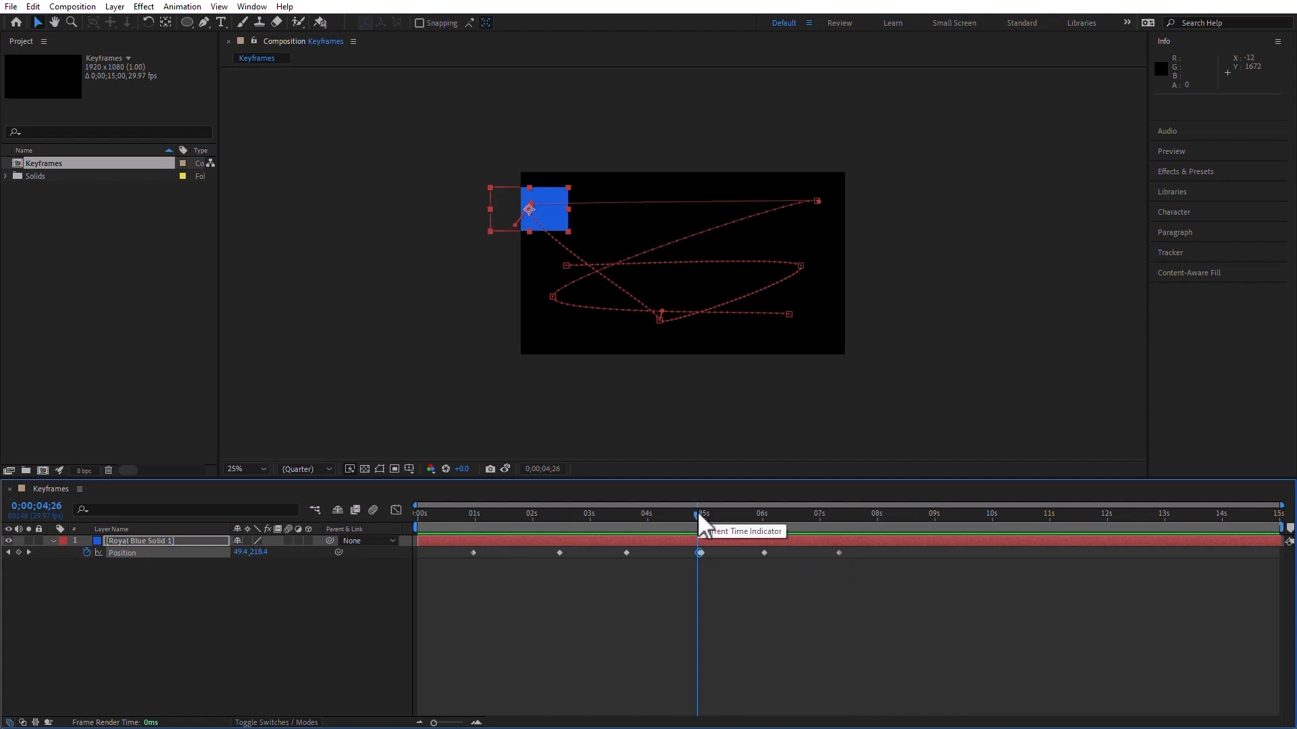
key(;)
drag(734, 516, 762, 524)
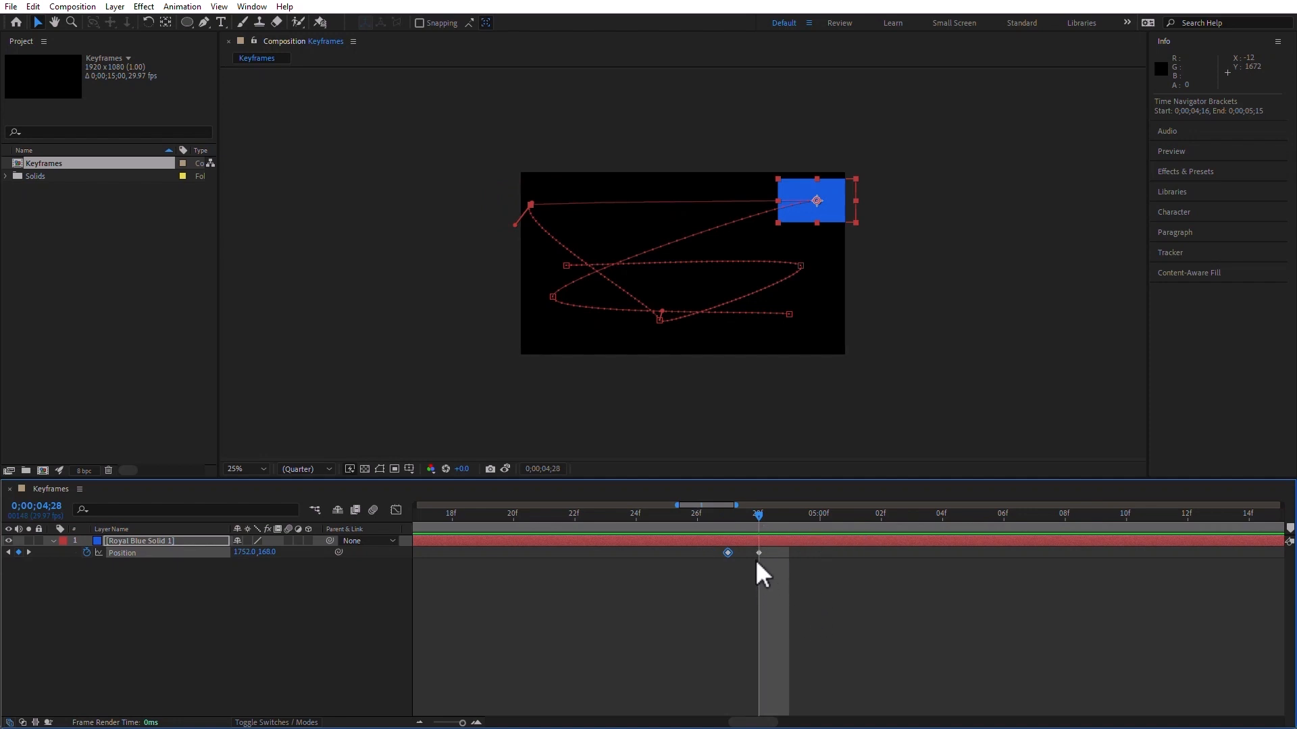
click(758, 552)
key(Delete)
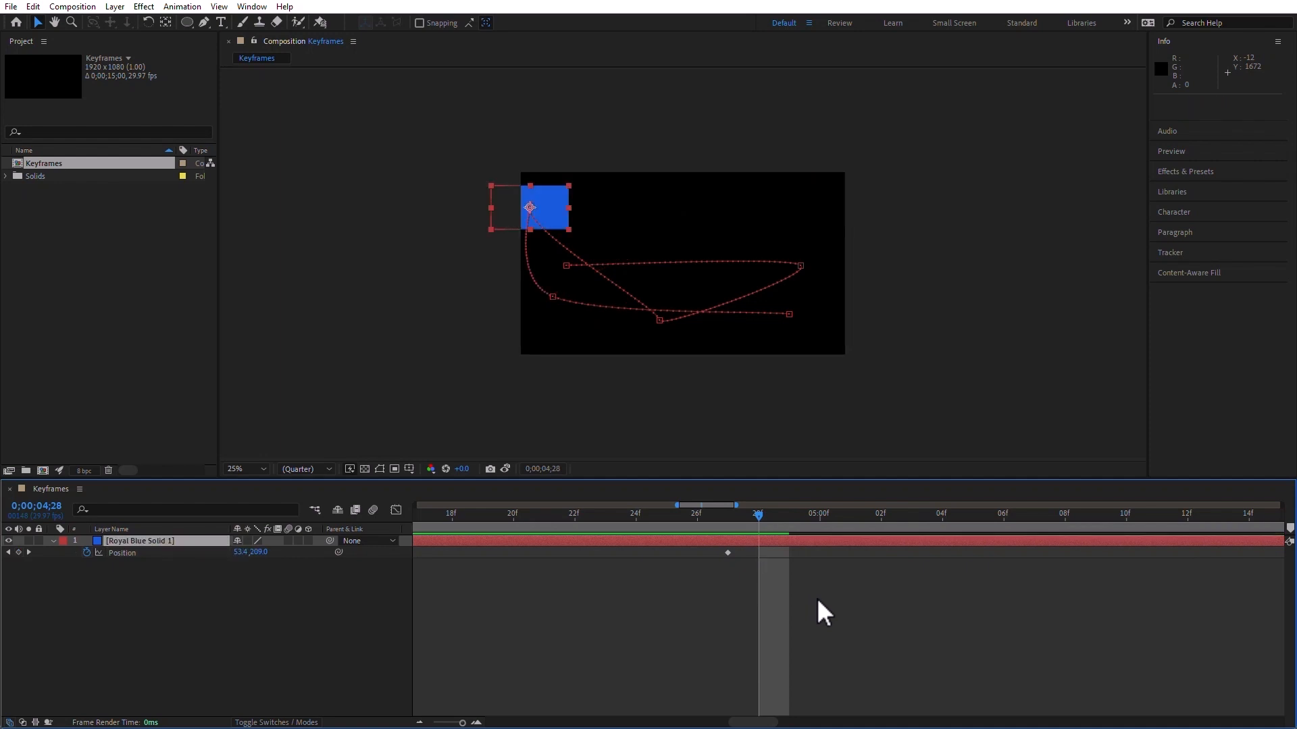
Step back through the Position keyframes past the first one and show the whole composition duration in the timeline
click(8, 552)
click(9, 552)
click(8, 552)
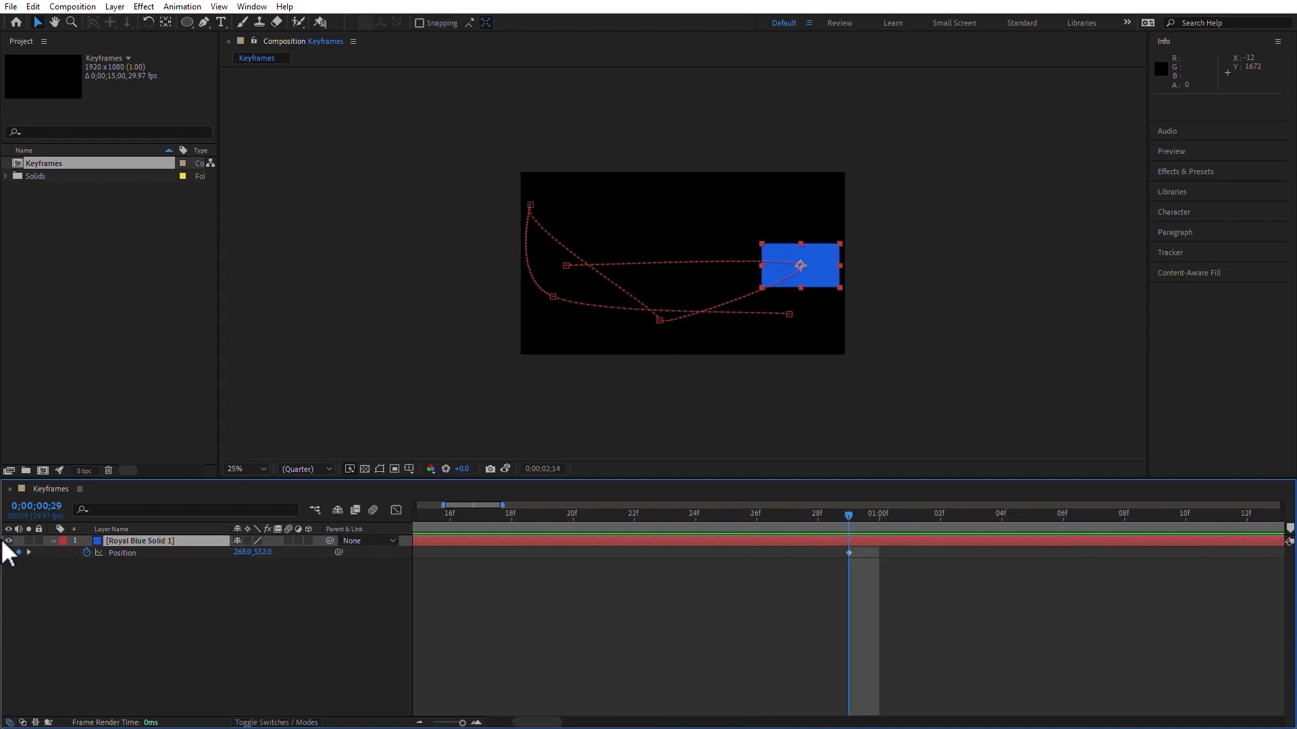
click(8, 552)
key(semicolon)
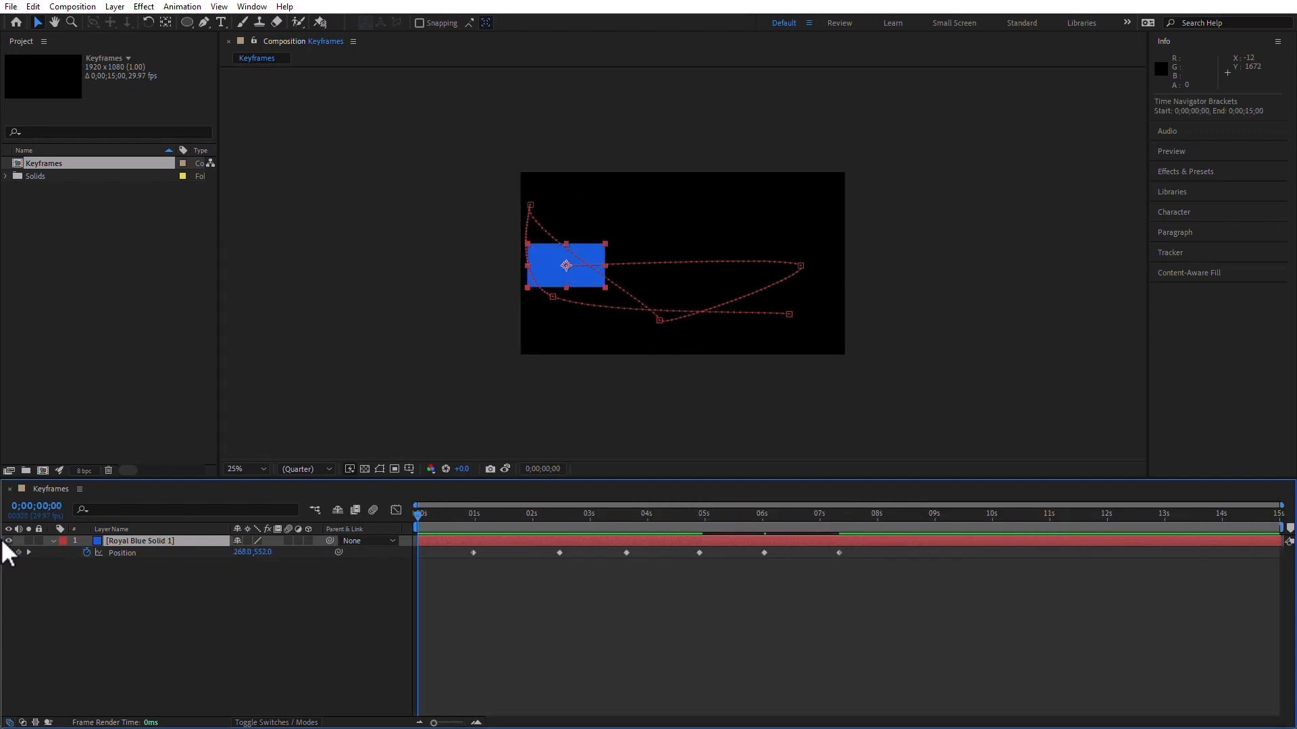
Check the remaining Position keyframes by stepping forward to the last one and back to the composition start
key(k)
key(k)
key(k)
key(k)
key(k)
key(k)
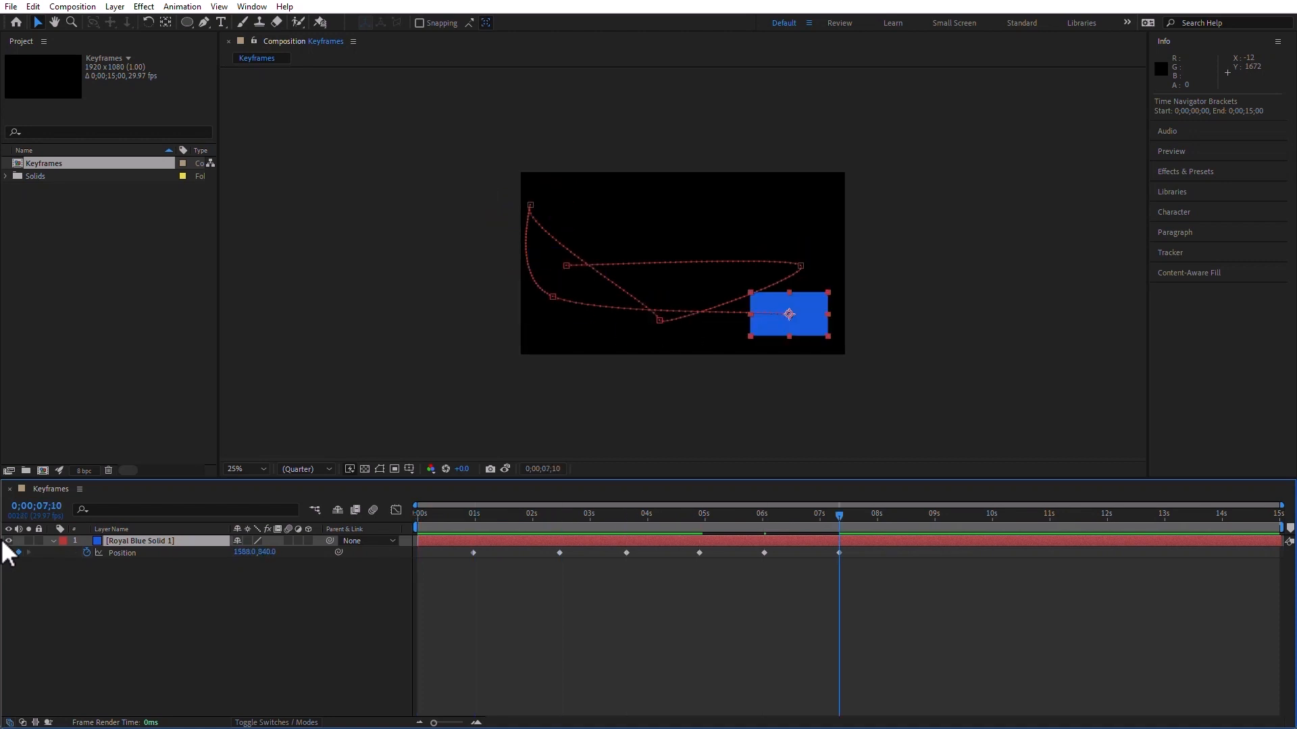
key(j)
key(j)
key(j)
key(j)
key(j)
key(j)
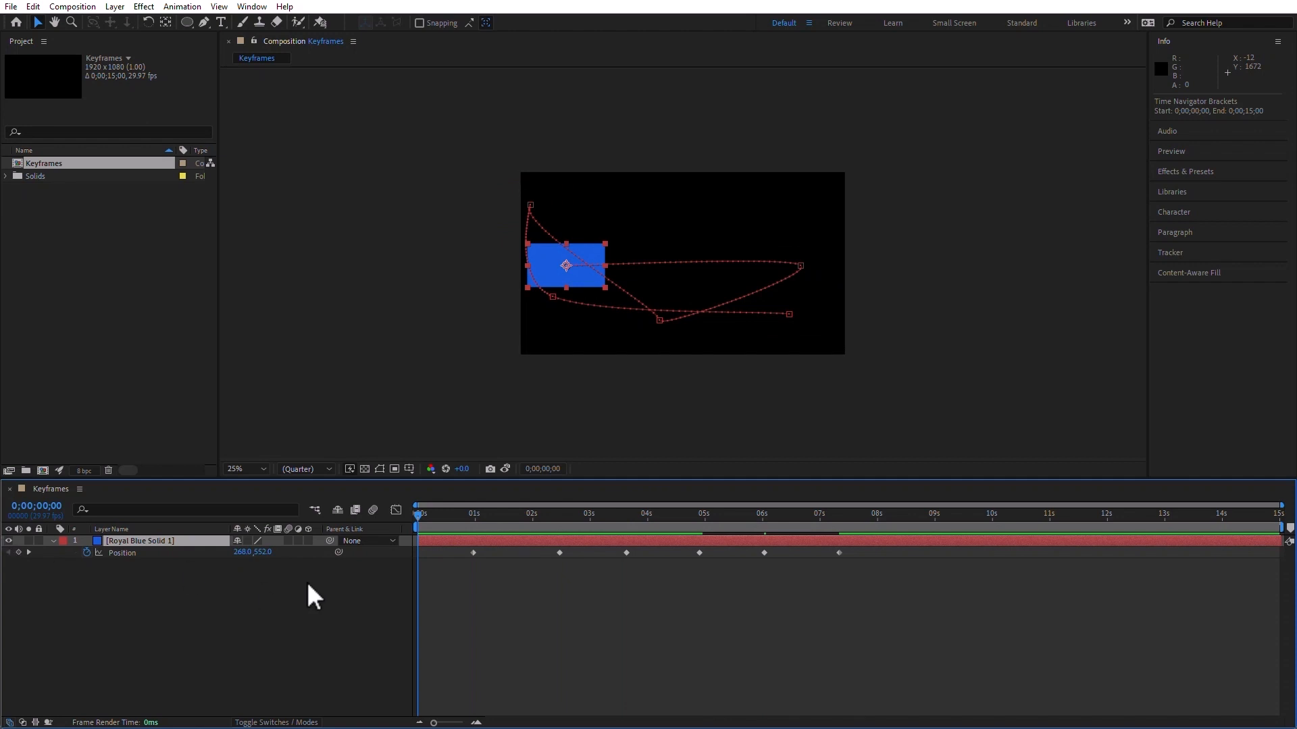
Scrub through the animation and delete the four Position keyframes after 0;00;02;14
drag(451, 515, 465, 558)
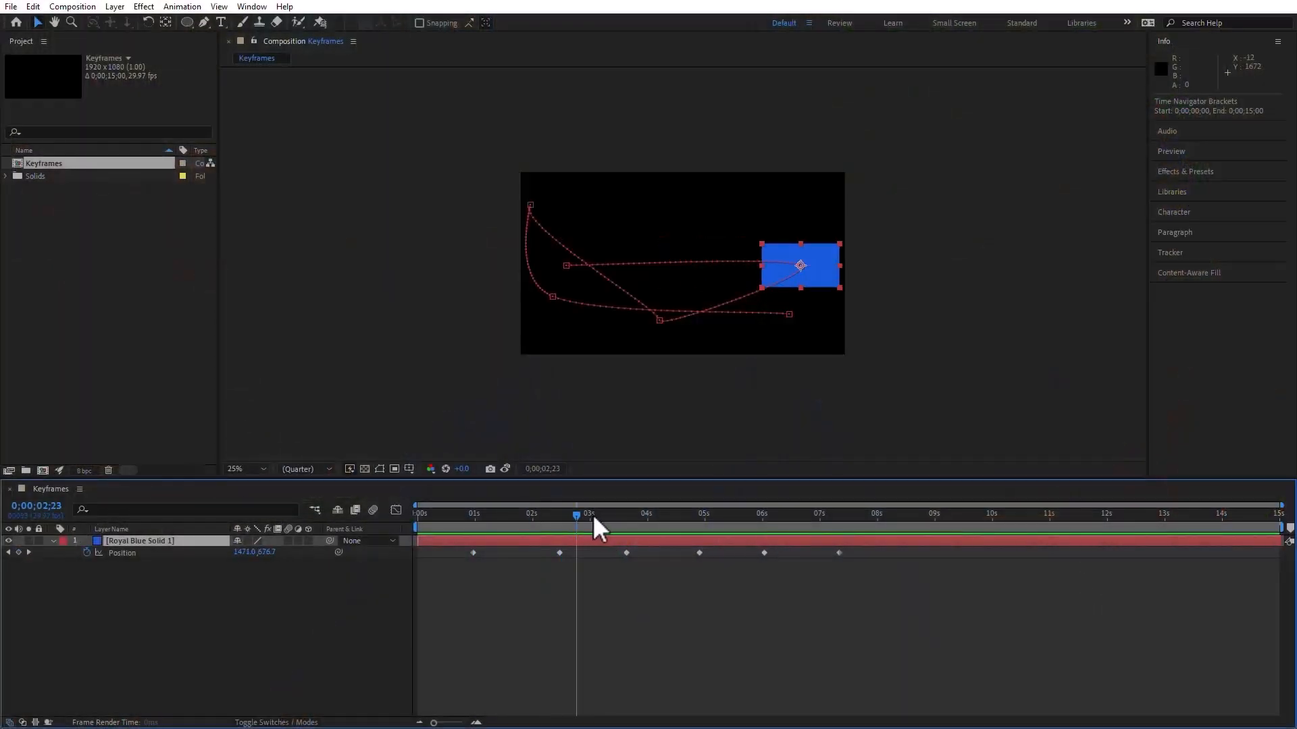
drag(593, 513, 815, 551)
drag(997, 597, 607, 543)
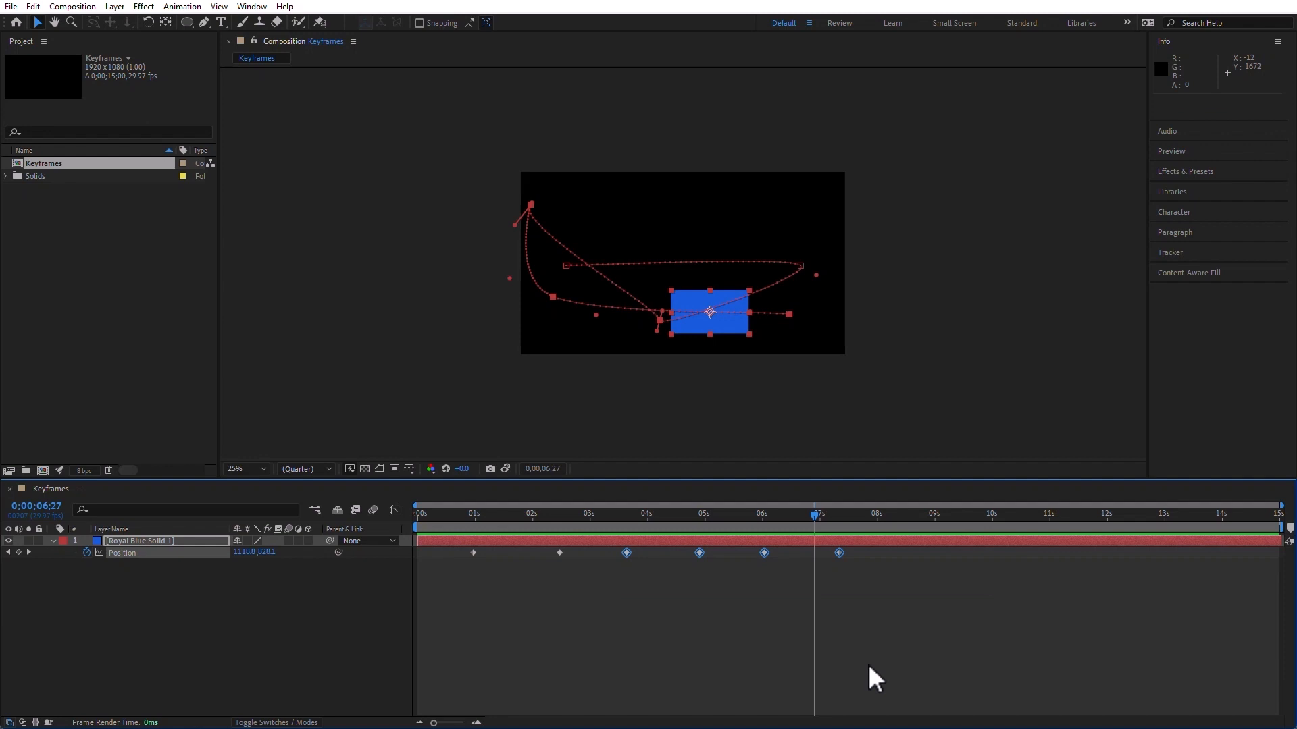
key(Delete)
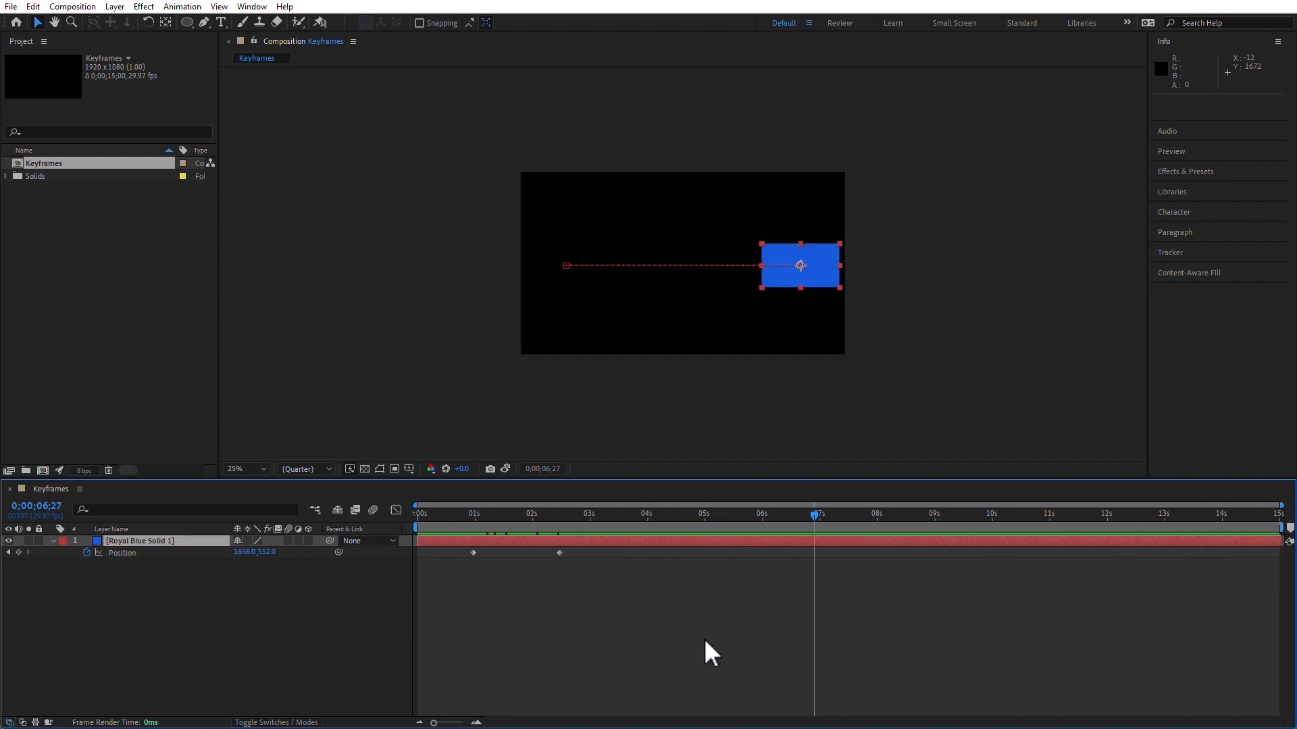
Scrub the remaining motion, then shift the first Position keyframe to 0;00;00;00 and the second to 0;00;00;14
drag(496, 513, 597, 524)
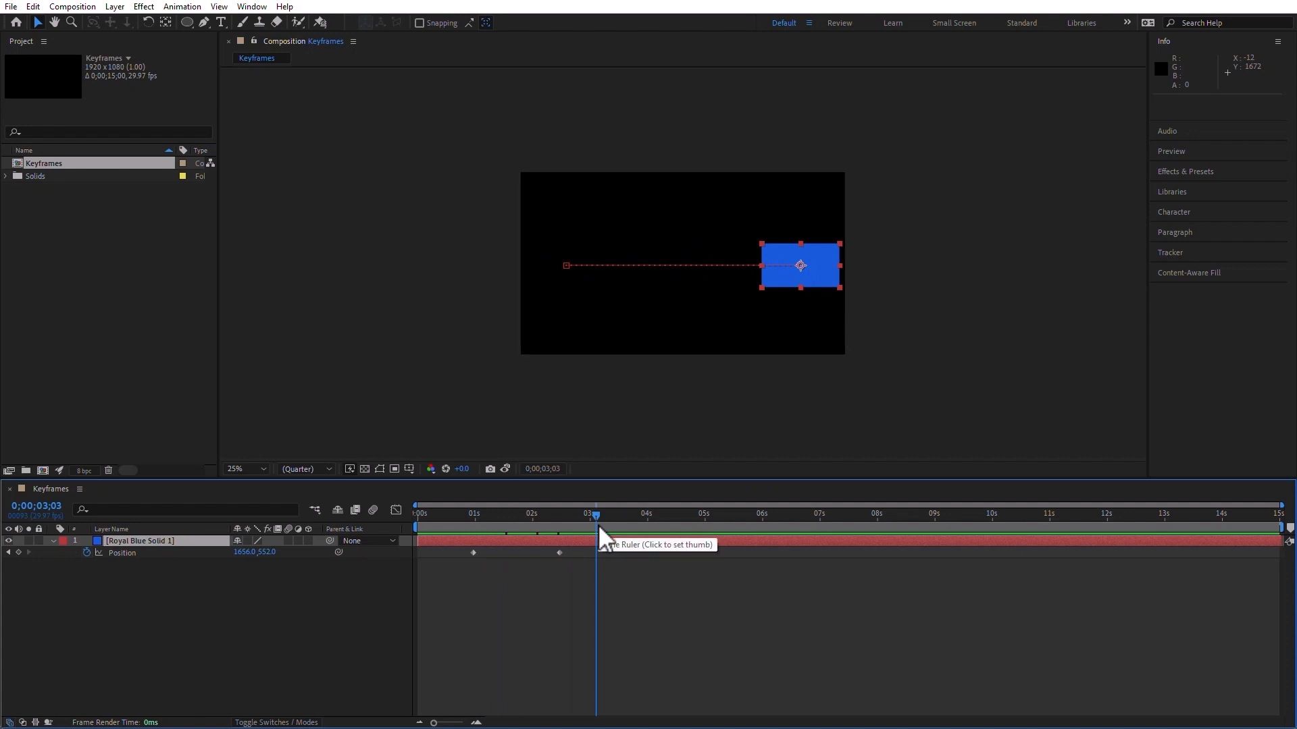
drag(474, 553, 419, 554)
drag(556, 552, 443, 551)
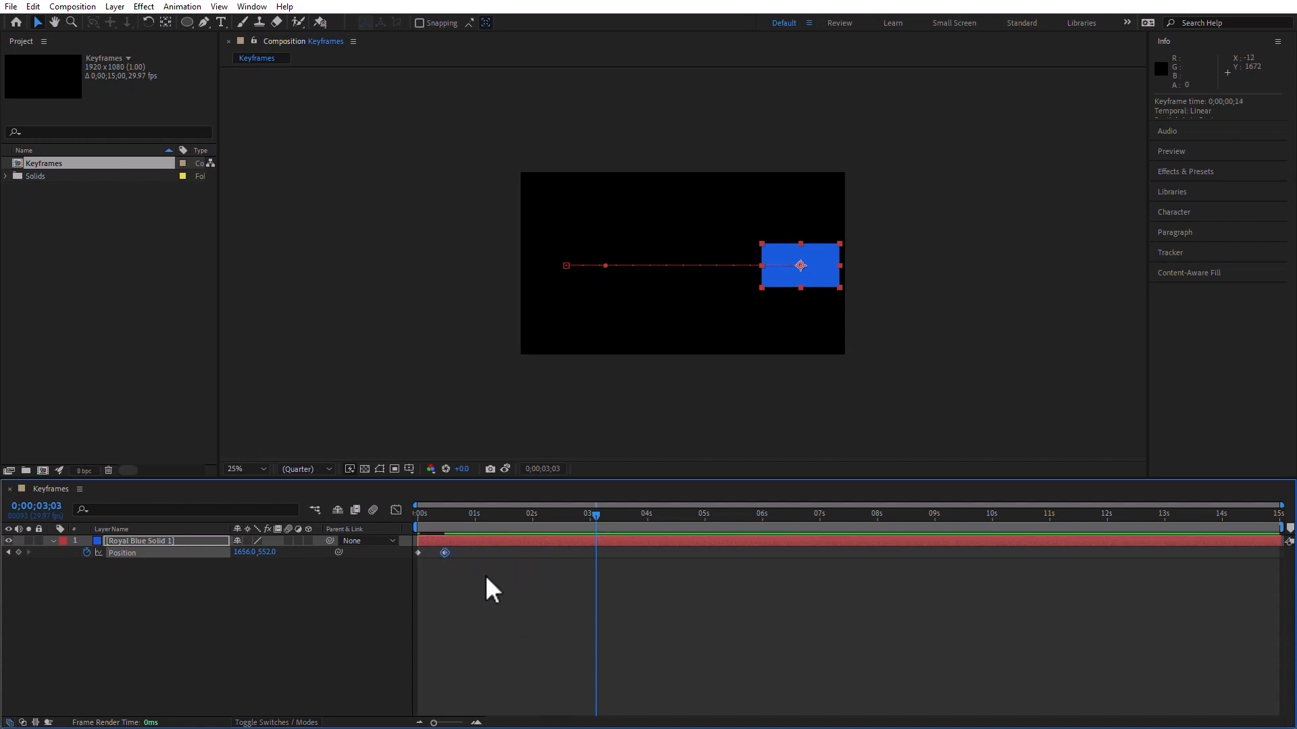
Set the current time to 0;00;00;15 and align the second Position keyframe with it
click(30, 505)
text(15)
key(Return)
mouse_move(445, 553)
mouse_down()
mouse_move(465, 554)
mouse_move(439, 554)
mouse_up()
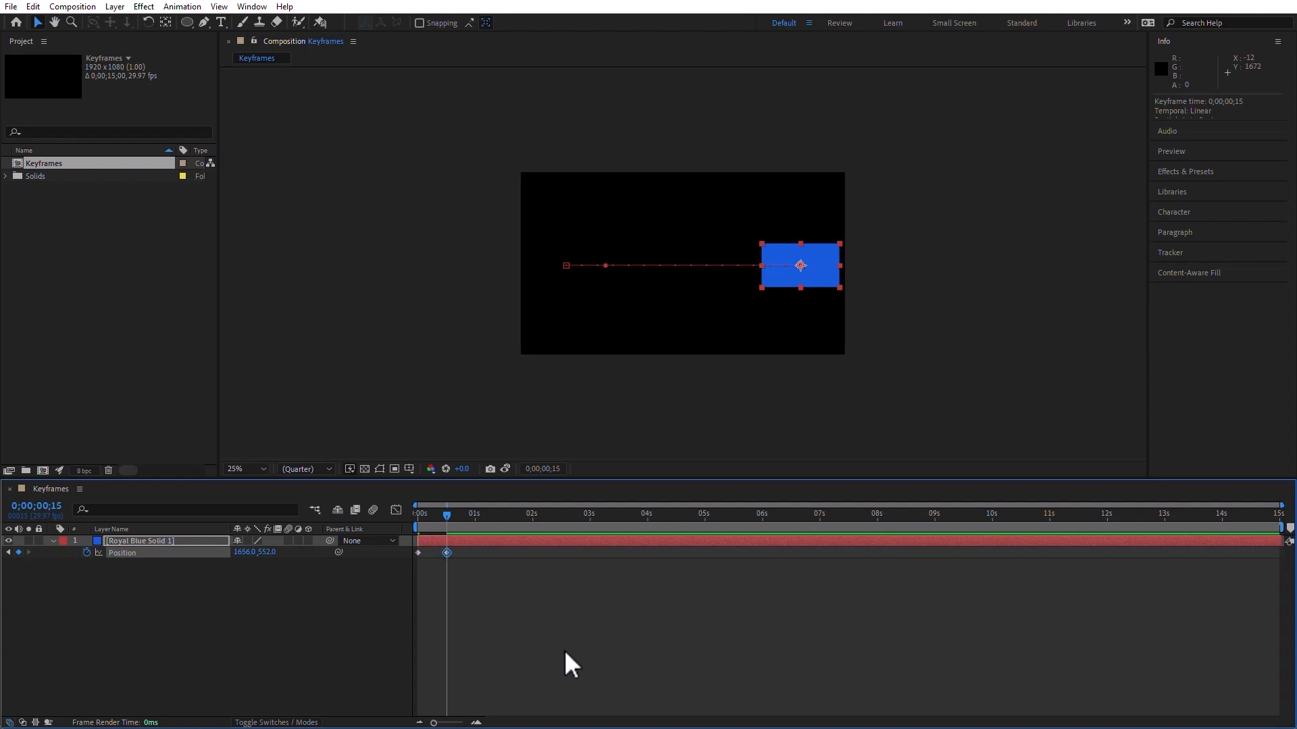
Preview the animation from the composition start to check the retimed Position keyframes
drag(431, 509, 358, 511)
key(space)
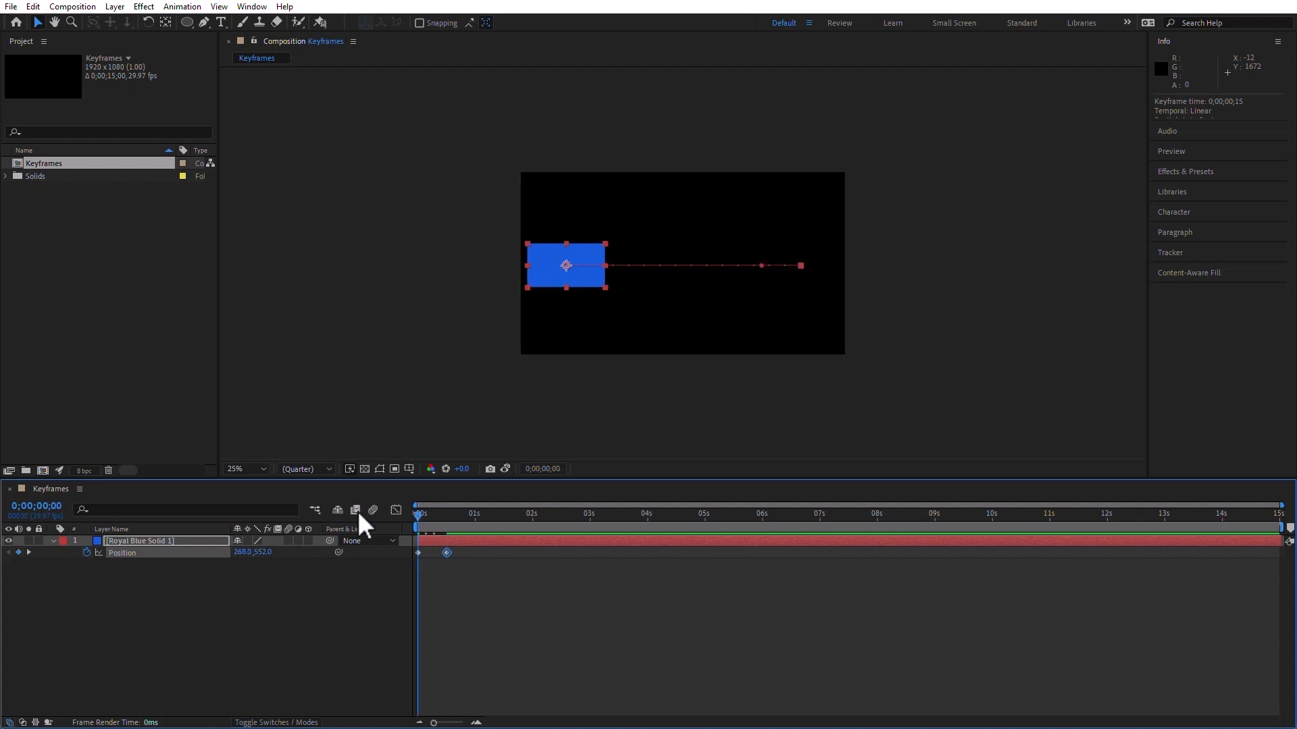
key(space)
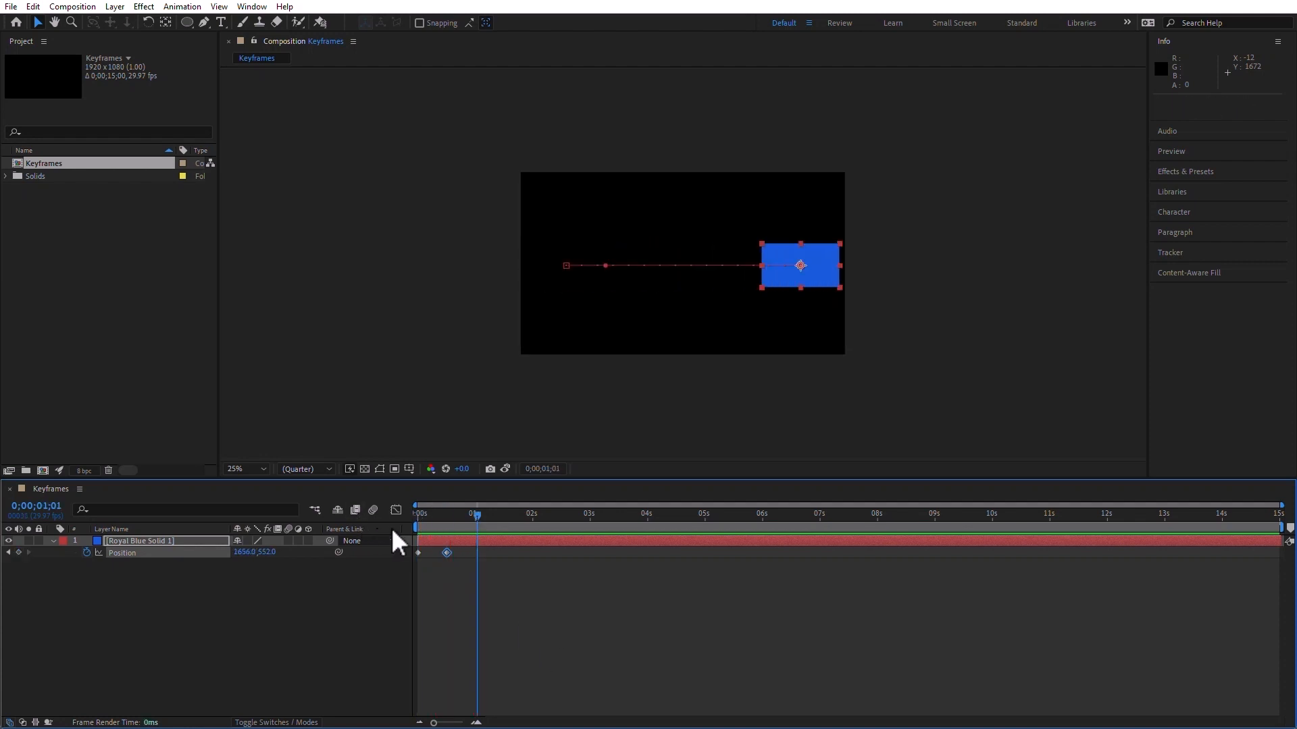
Copy both Position keyframes, paste them at 0;00;01;00, and preview the animation from the start
drag(530, 603, 404, 542)
key(ctrl+c)
click(473, 514)
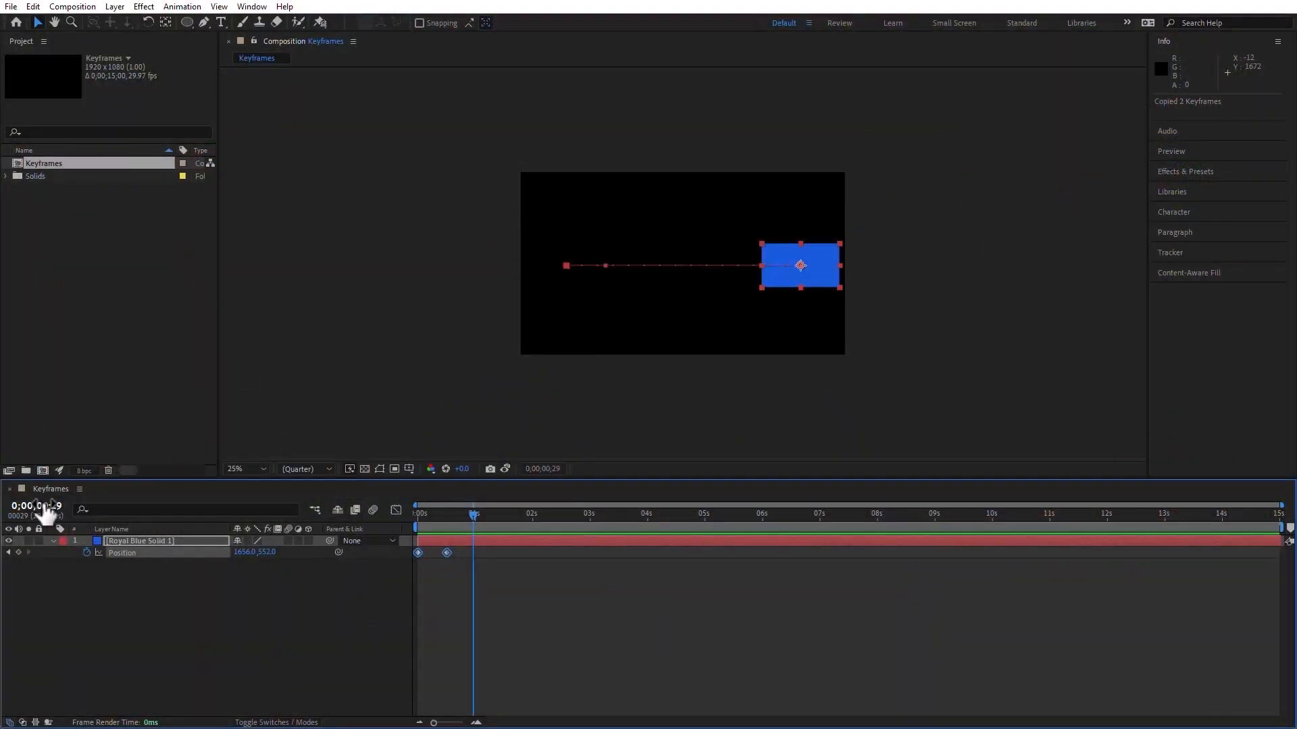
click(31, 507)
text(1;00)
key(Return)
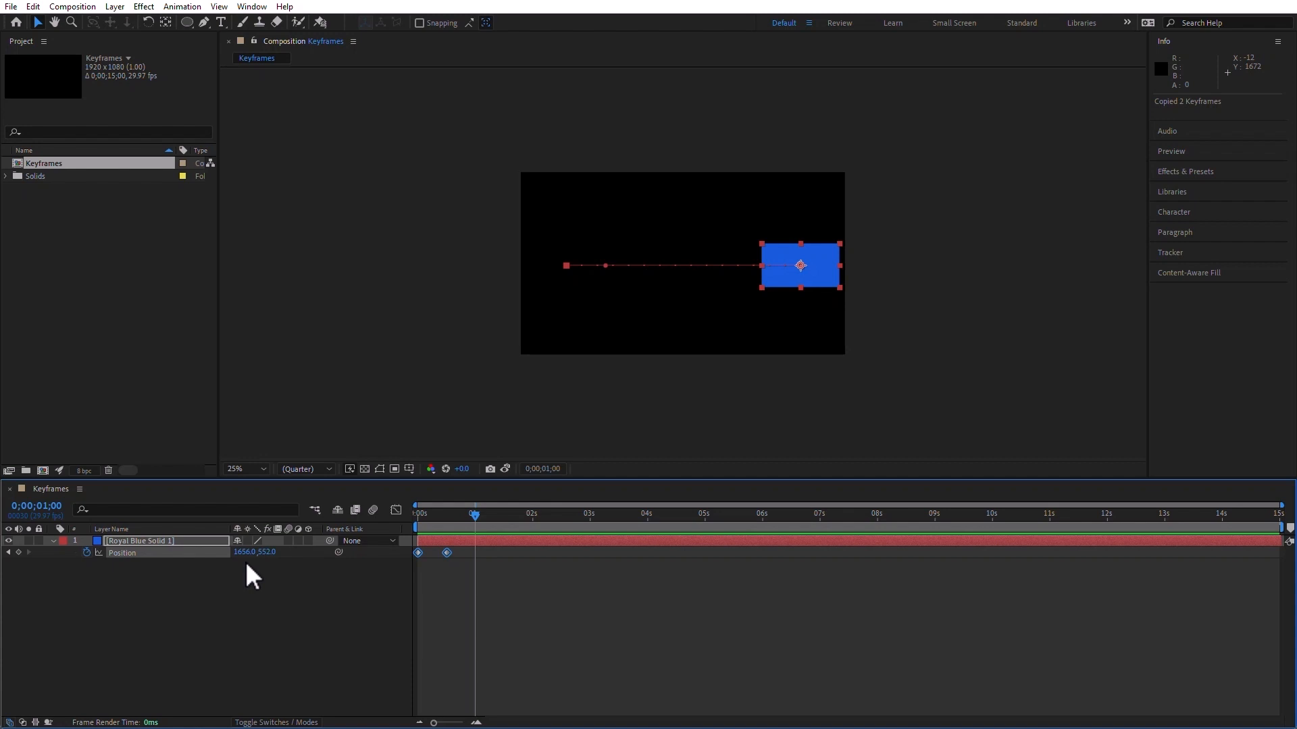
key(ctrl+v)
key(Home)
key(space)
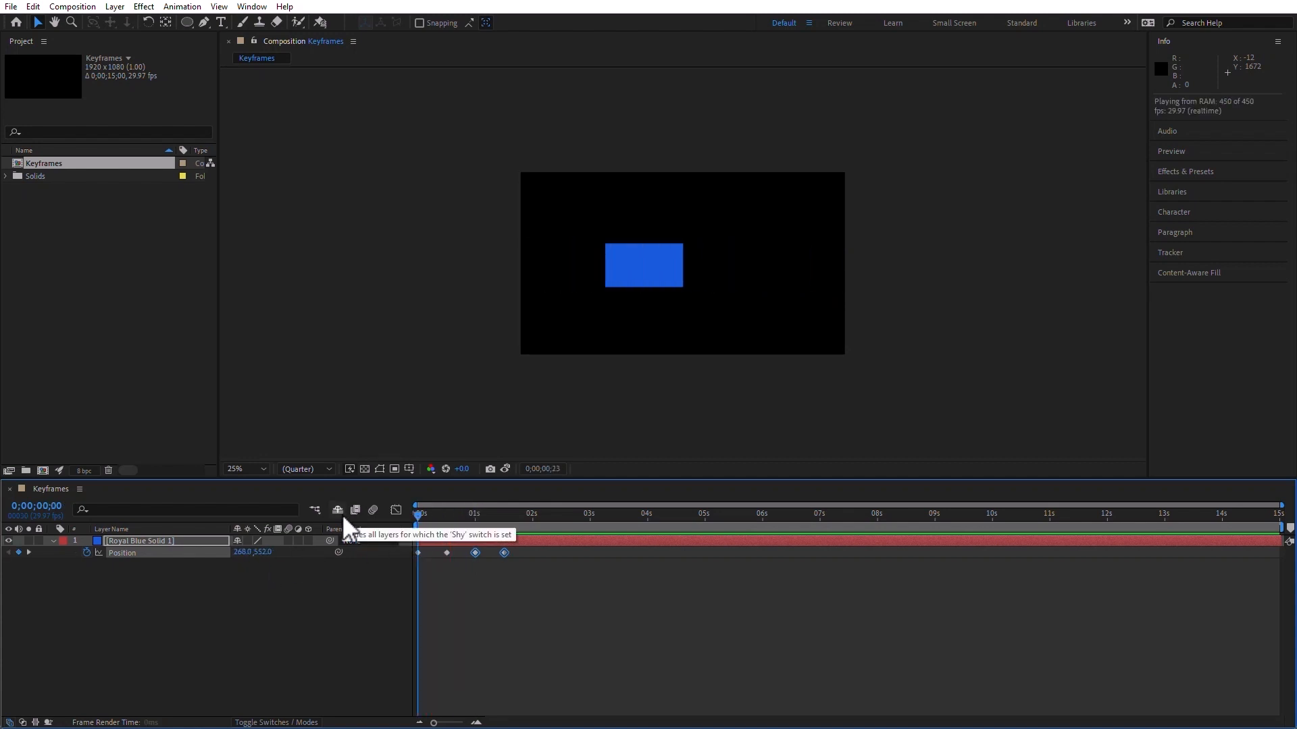
key(space)
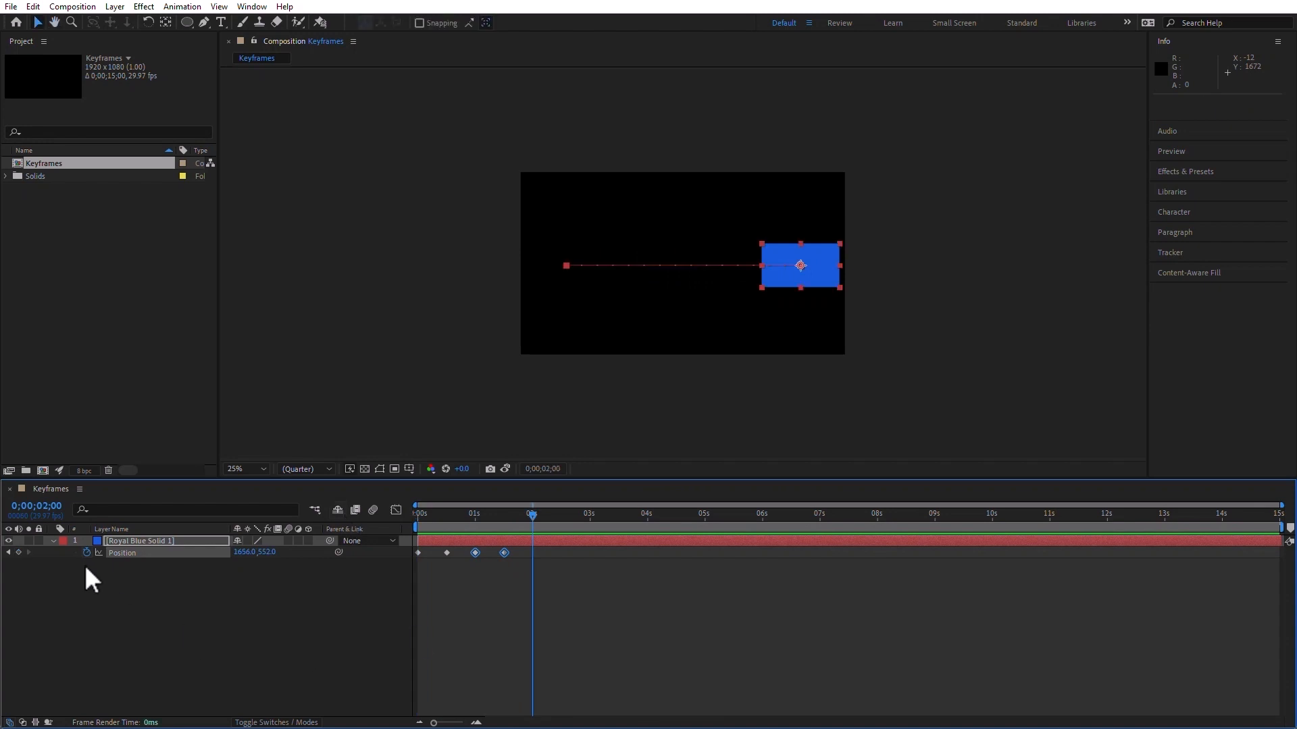
Duplicate all Position keyframes at about 2 seconds, duplicate the full set again at 0;00;04;00, and preview the repeated motion
click(127, 553)
key(ctrl+c)
drag(533, 516, 532, 512)
key(ctrl+v)
click(123, 552)
key(ctrl+c)
click(647, 513)
key(ctrl+v)
click(782, 695)
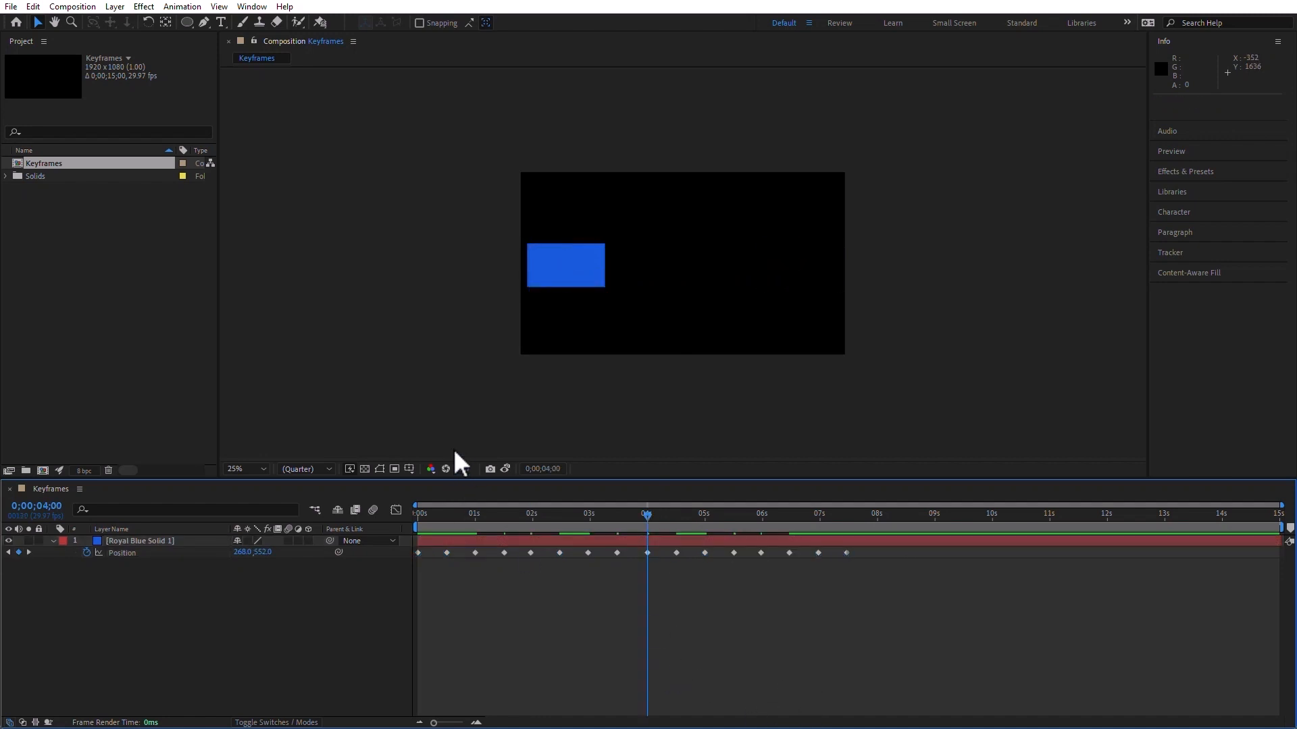
key(Home)
key(space)
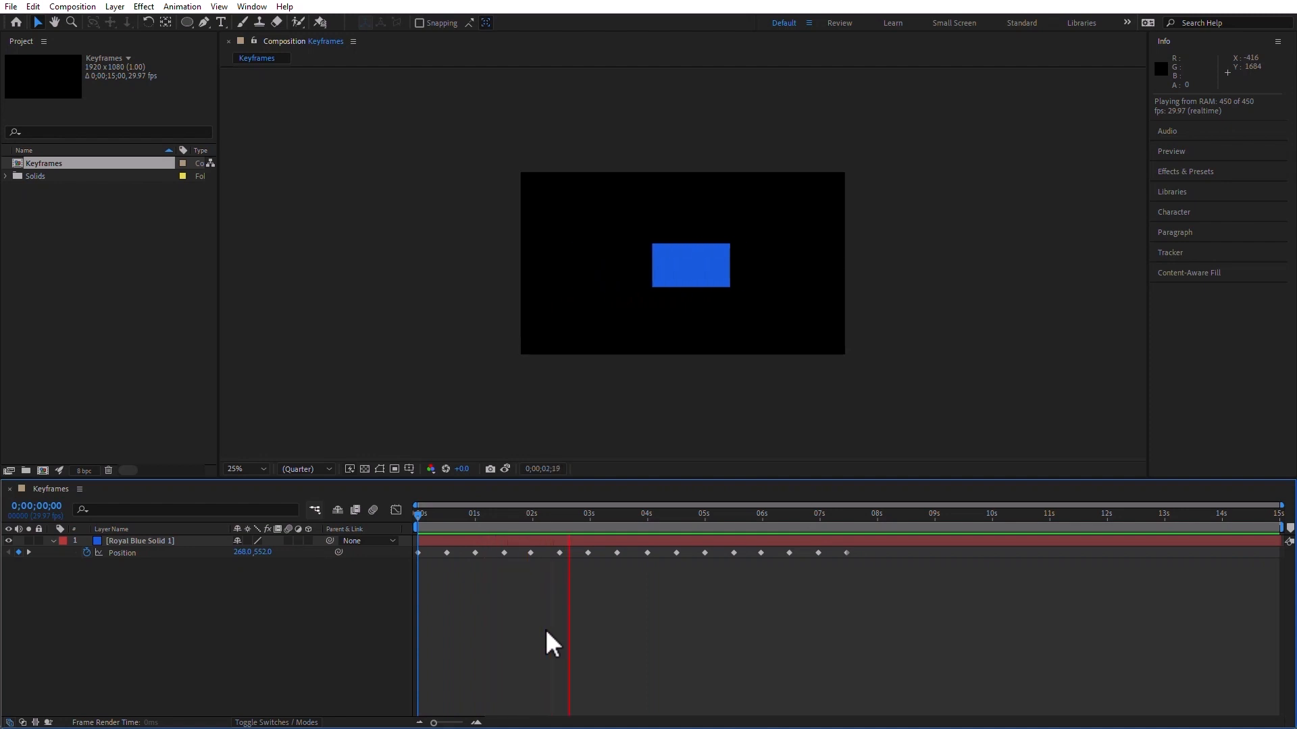
key(space)
Compress the spacing of all Position keyframes proportionally so the last one falls near 1 second, and preview the faster motion
click(119, 556)
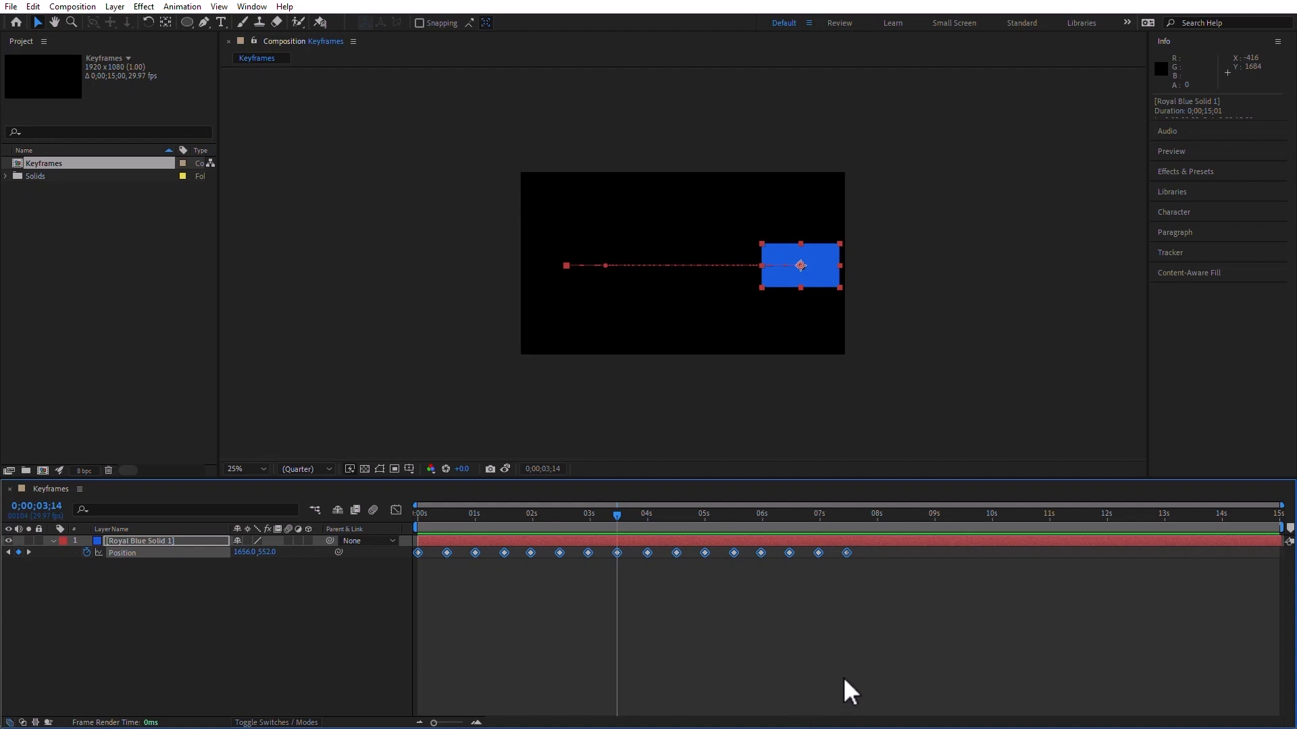
drag(847, 552, 473, 554)
drag(436, 514, 351, 518)
key(space)
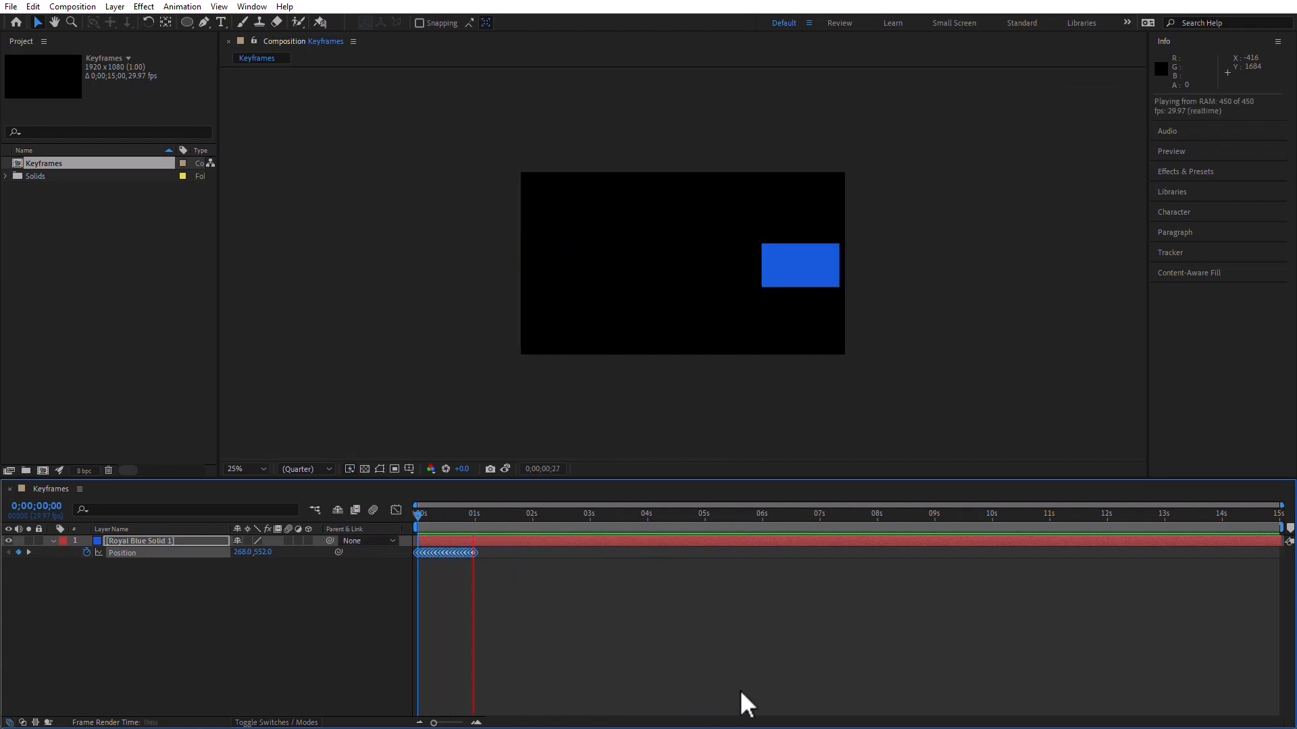
key(space)
Stretch the spacing of all Position keyframes proportionally so the last one falls near 13 seconds, and preview the slower motion
drag(474, 551, 1167, 558)
key(space)
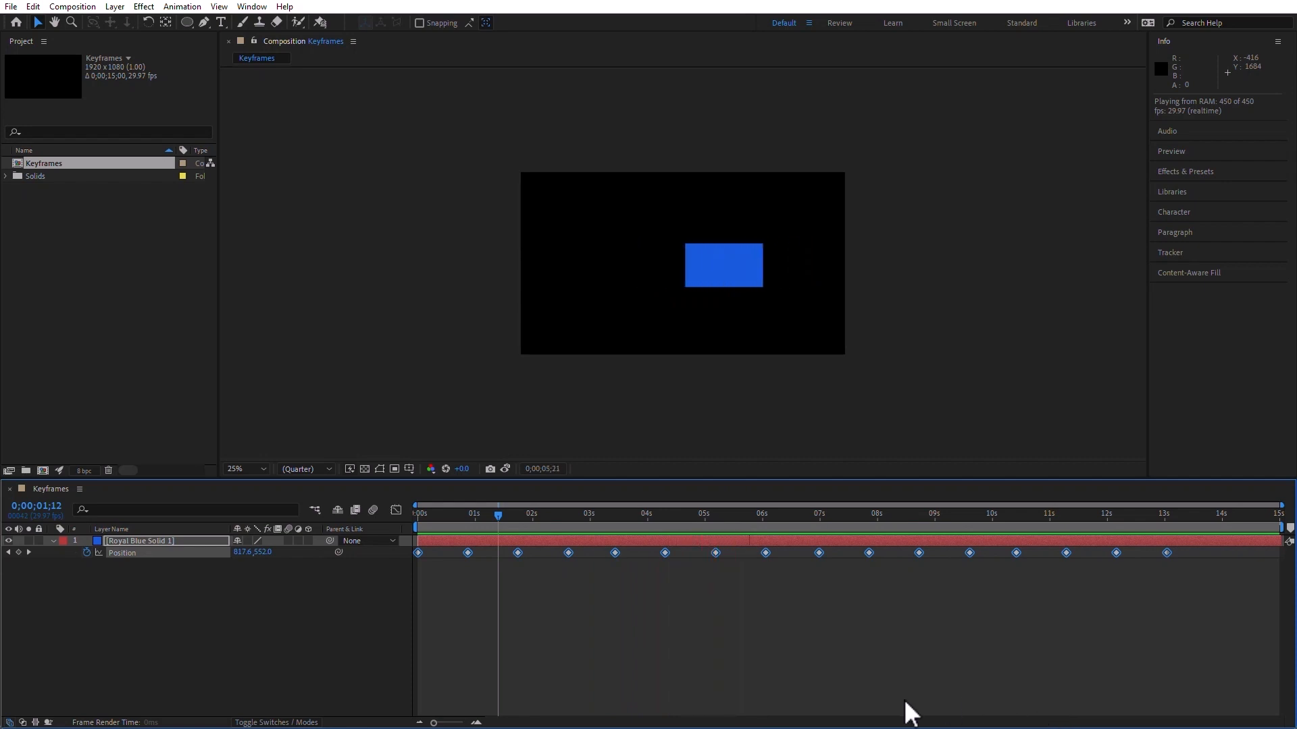
key(space)
click(262, 639)
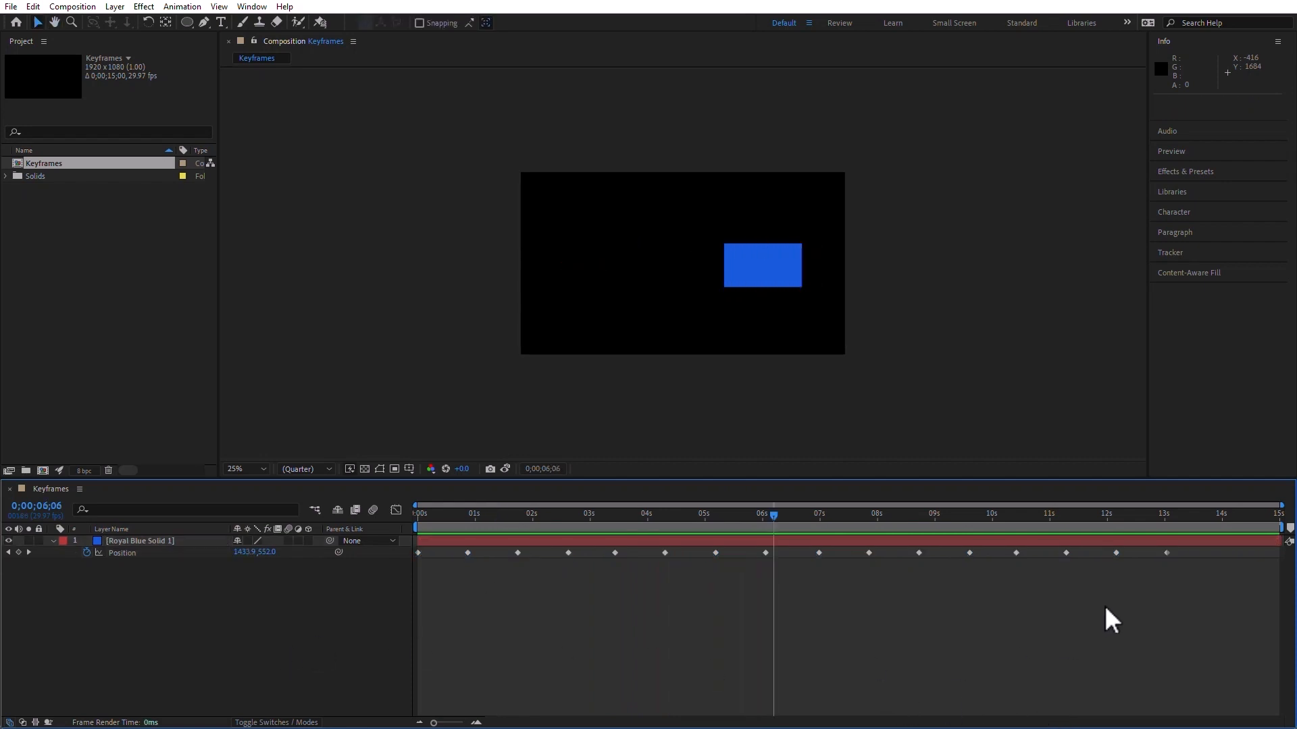
Delete all Position keyframes after the second one
drag(1223, 586, 571, 579)
drag(507, 554, 508, 554)
key(Delete)
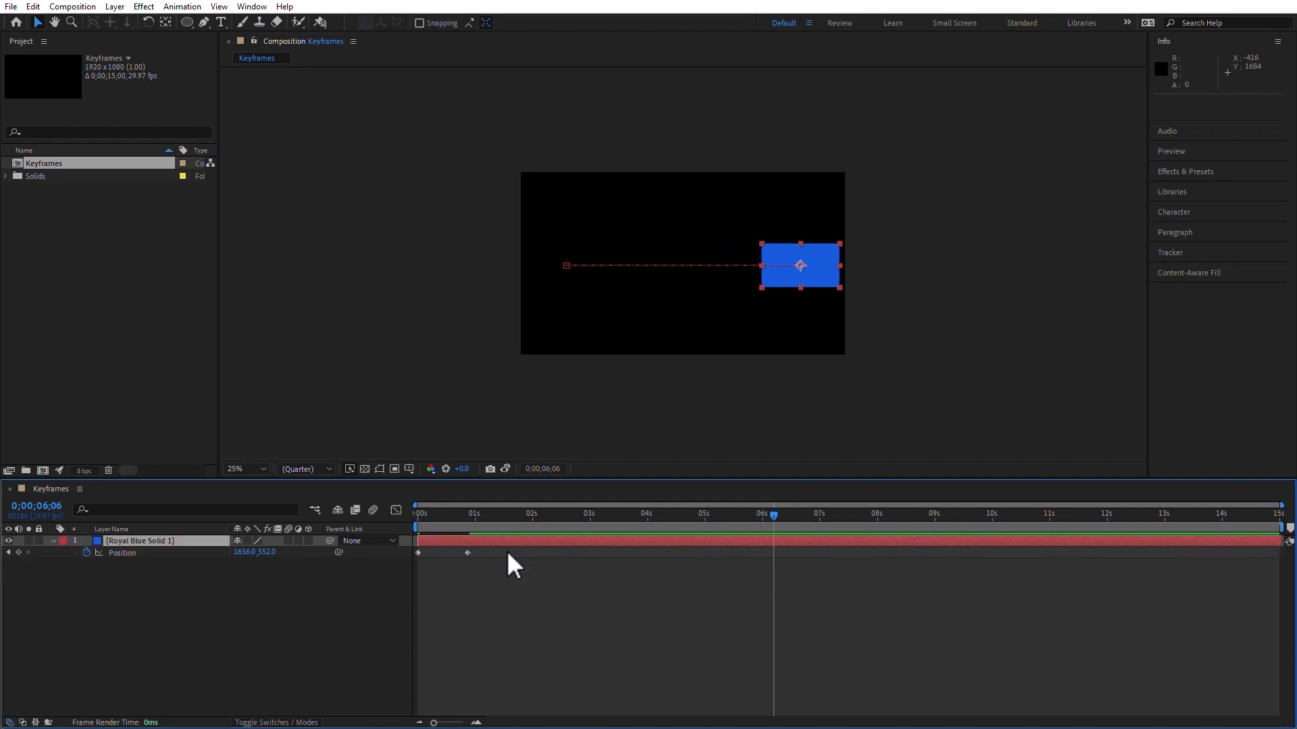
Try a raised midpoint by moving the solid to about 960, 188 at 0;00;00;12, and delete that Position keyframe again
mouse_move(452, 516)
mouse_down()
mouse_move(407, 525)
mouse_move(440, 517)
mouse_up()
drag(694, 277, 704, 216)
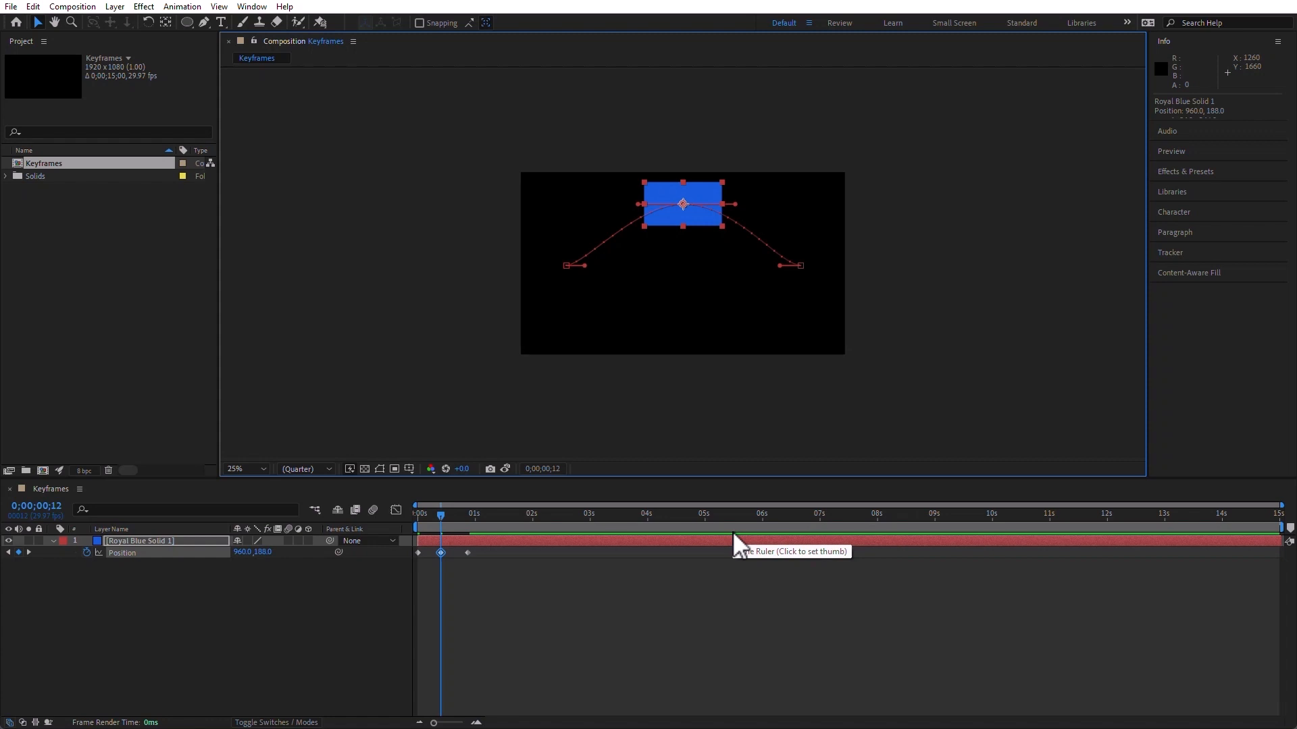
click(441, 553)
key(Delete)
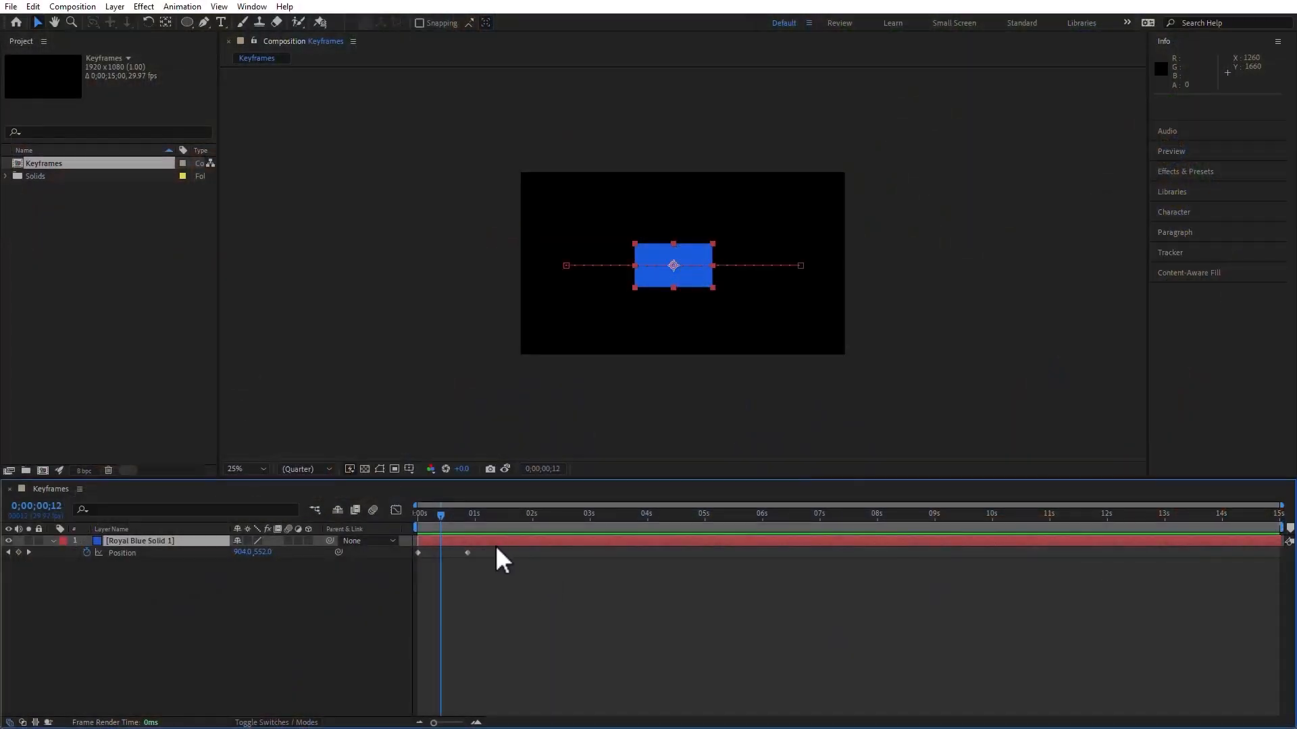
Copy the second Position keyframe to 0;00;01;16 and the first one to about 2.6 seconds, and scrub the motion between them
click(468, 553)
key(ctrl+c)
click(508, 513)
key(ctrl+v)
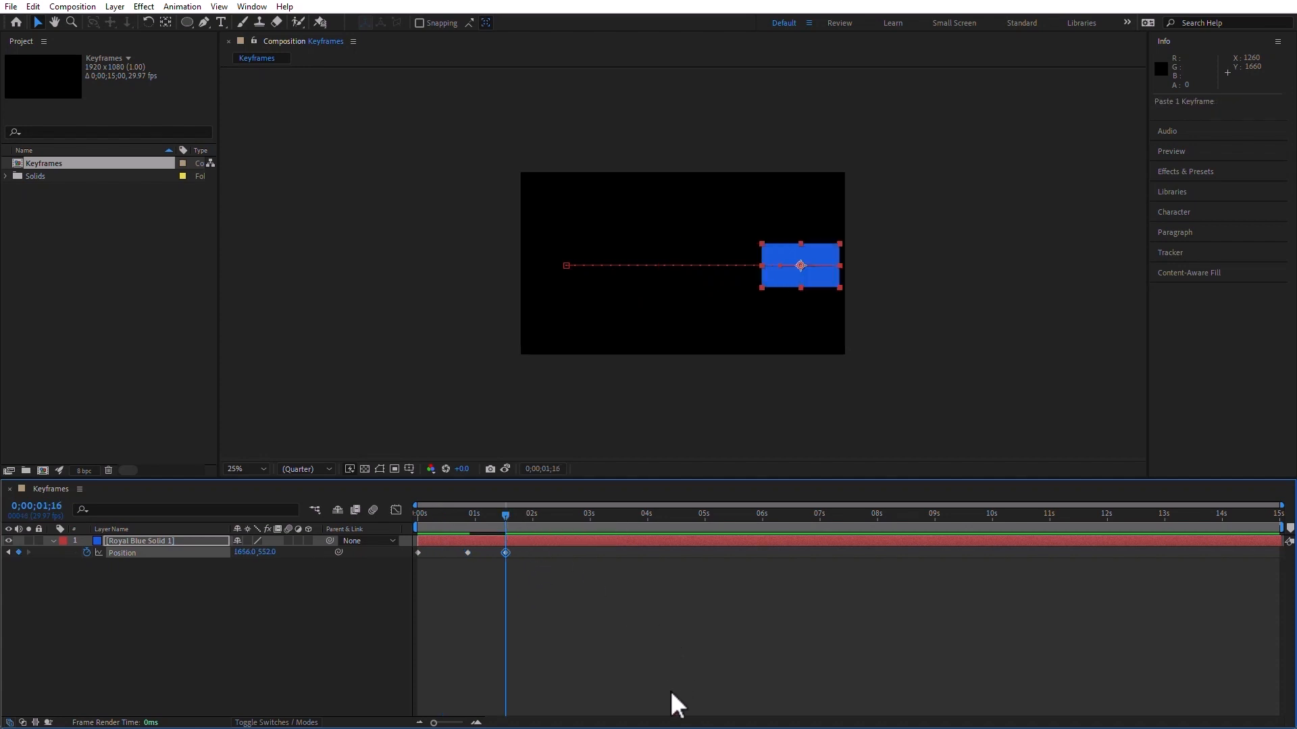
click(419, 552)
key(ctrl+c)
click(569, 516)
key(ctrl+v)
click(488, 514)
mouse_move(493, 516)
mouse_down()
mouse_move(472, 518)
mouse_move(483, 520)
mouse_up()
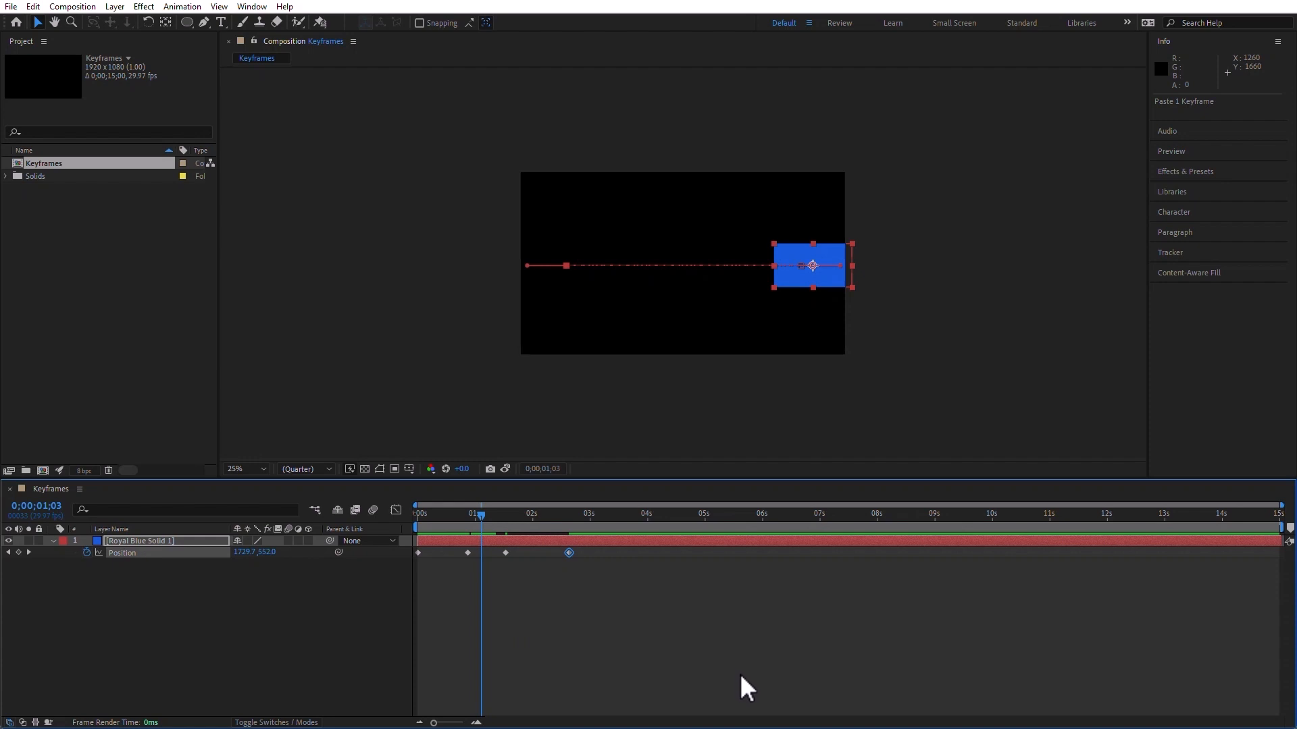
Delete the two pasted Position keyframes after the second one
click(469, 624)
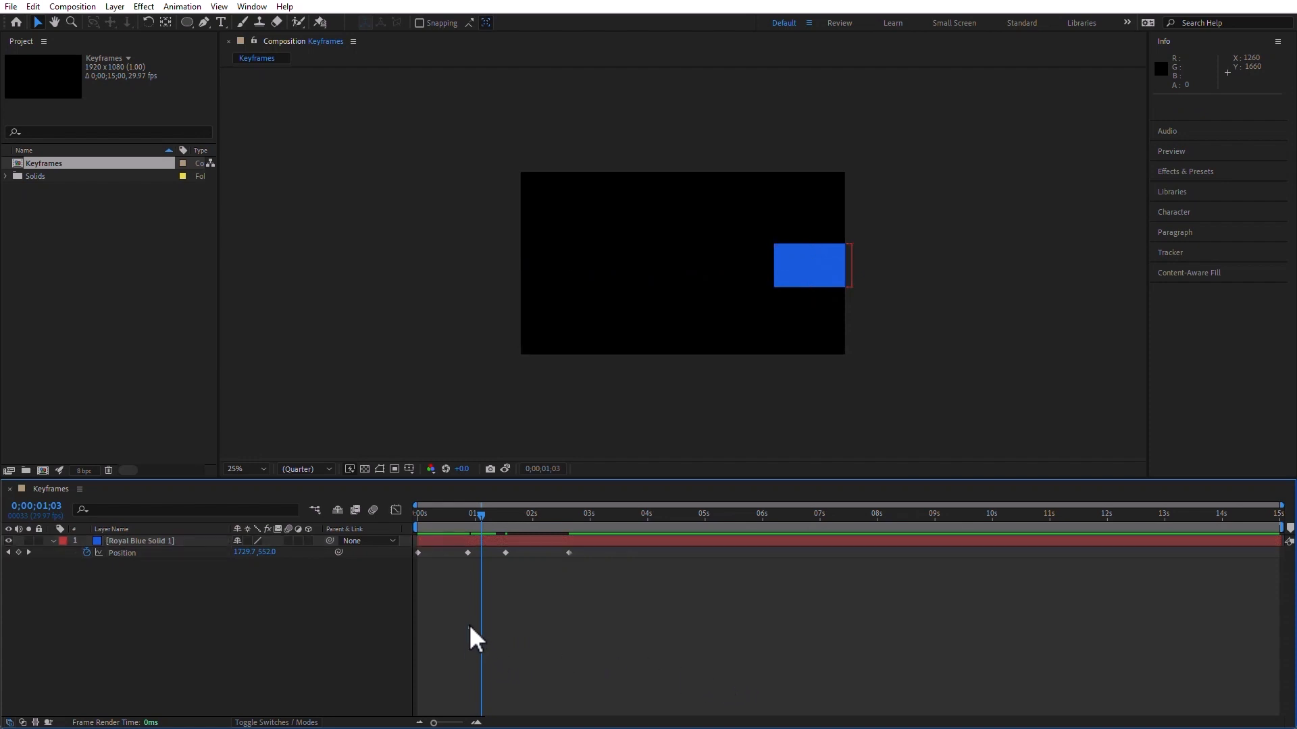
click(470, 559)
drag(706, 593, 494, 546)
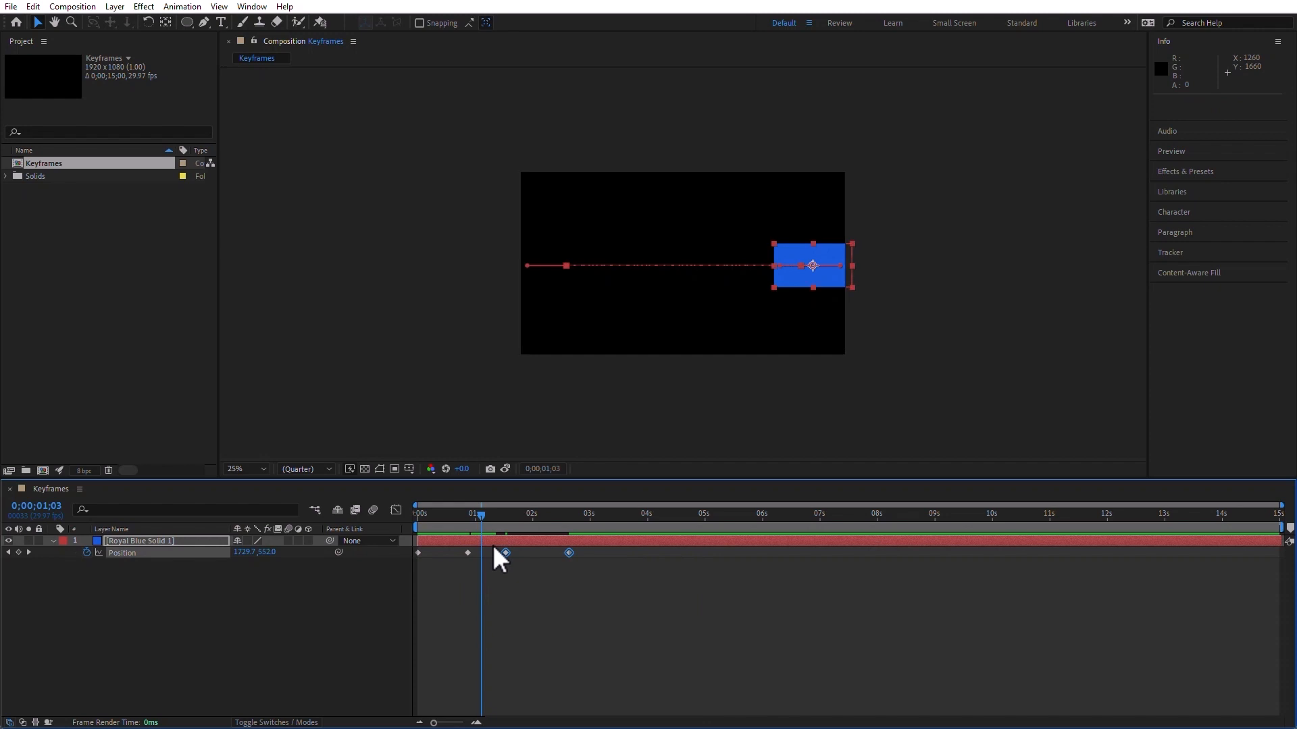
key(Delete)
Copy the second Position keyframe and paste it at 0;00;01;08
click(469, 552)
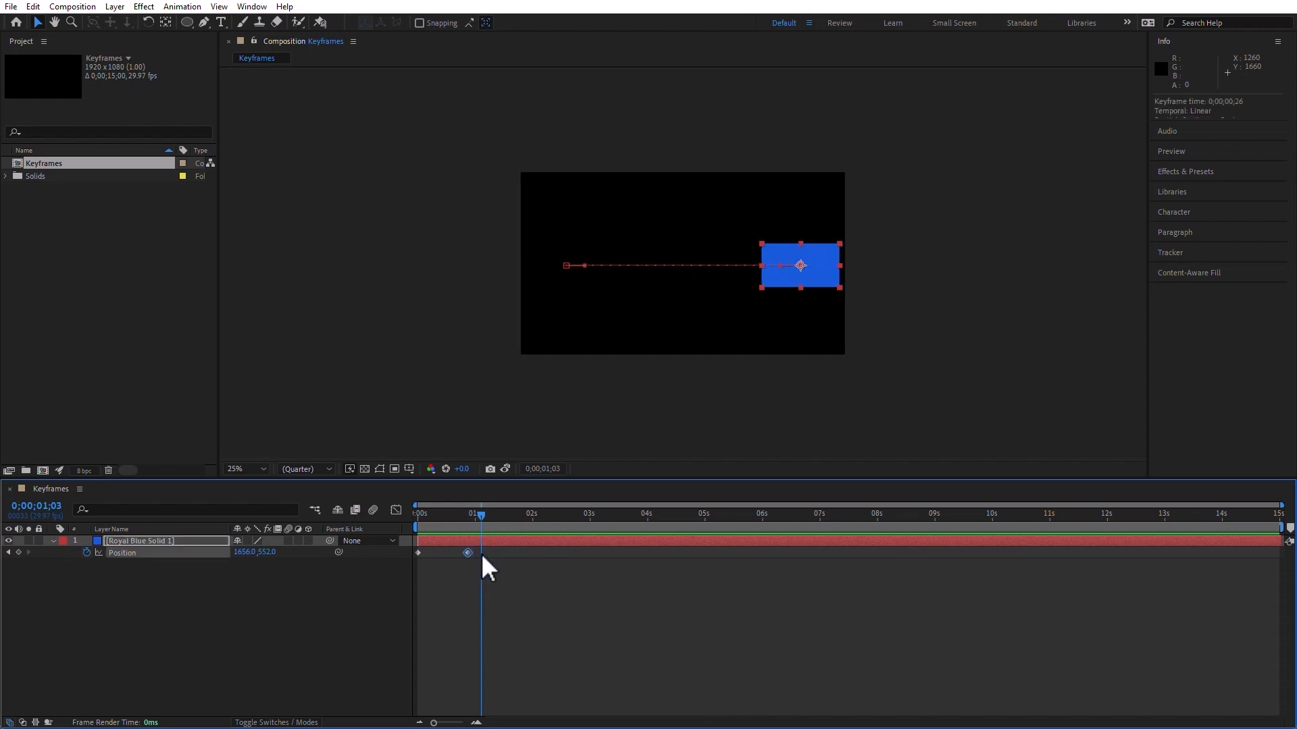
key(ctrl+c)
click(490, 513)
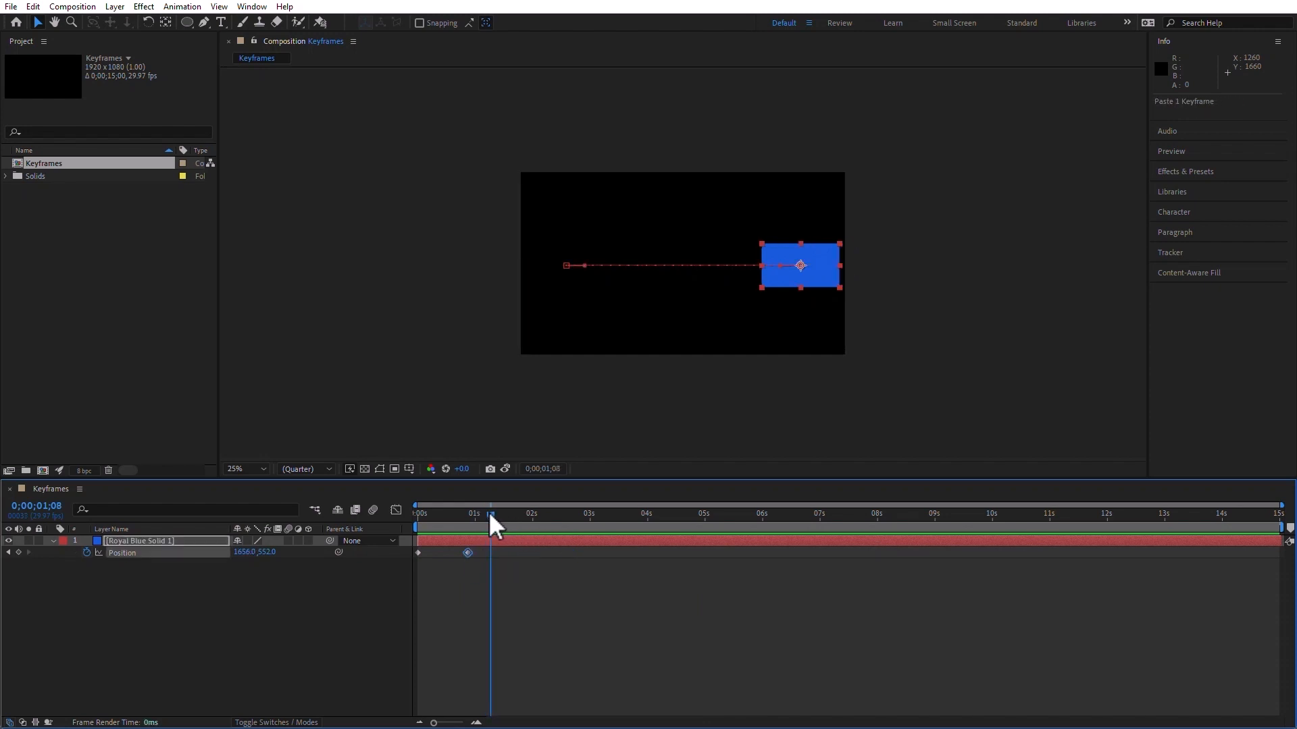
key(ctrl+v)
Set the spatial interpolation of the second and third Position keyframes to Linear
drag(478, 513, 469, 514)
drag(515, 577, 451, 545)
right_click(468, 552)
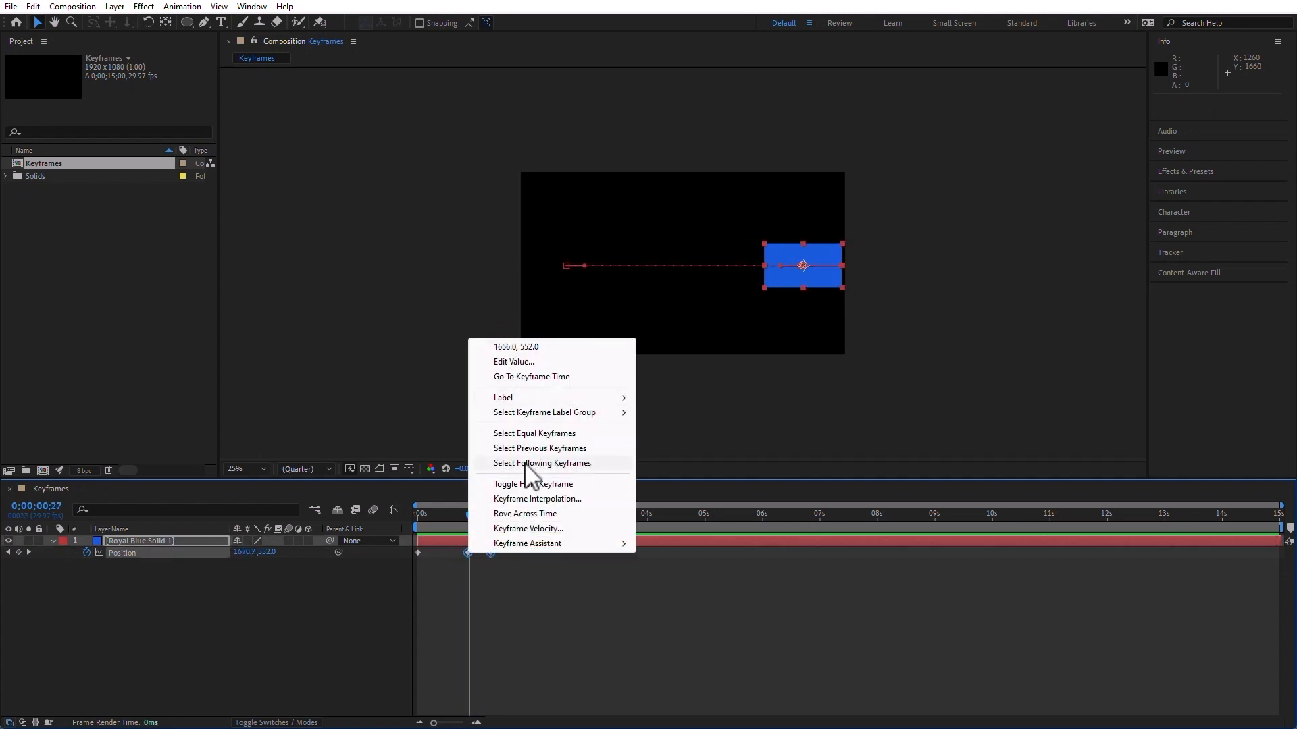
click(537, 498)
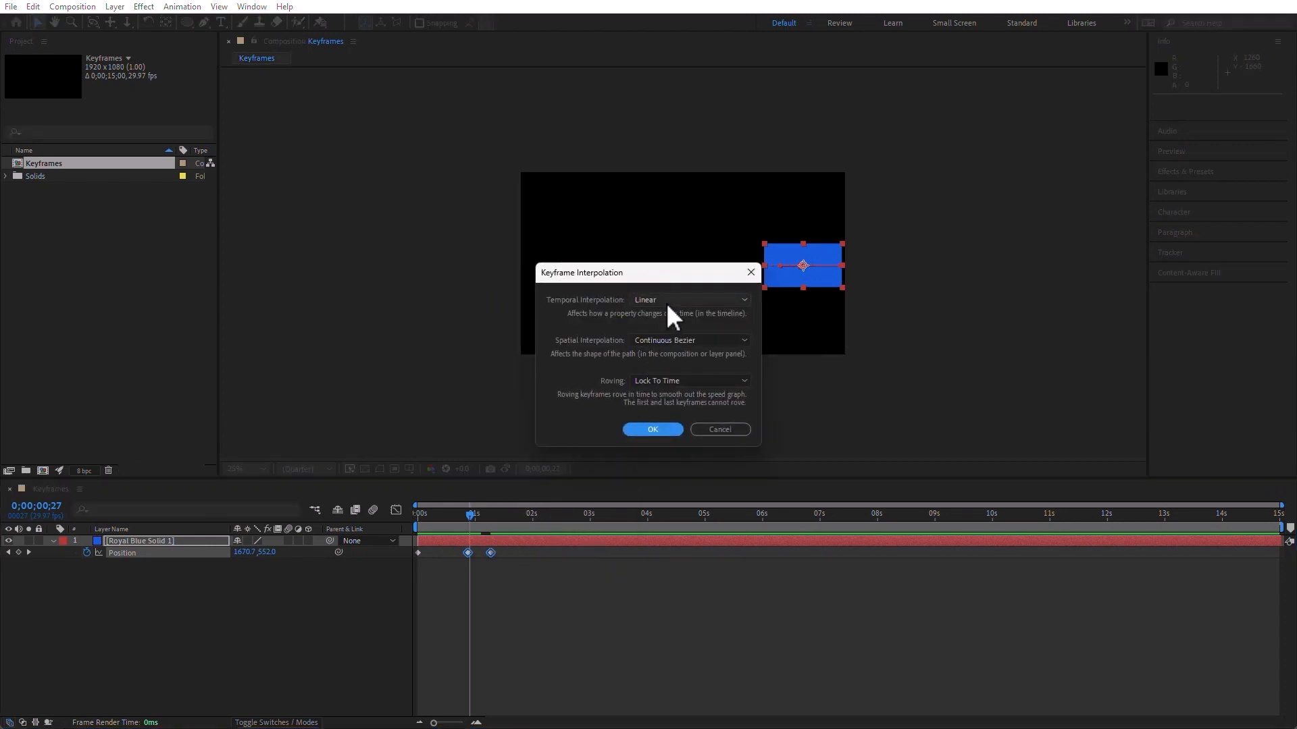
click(691, 339)
click(691, 350)
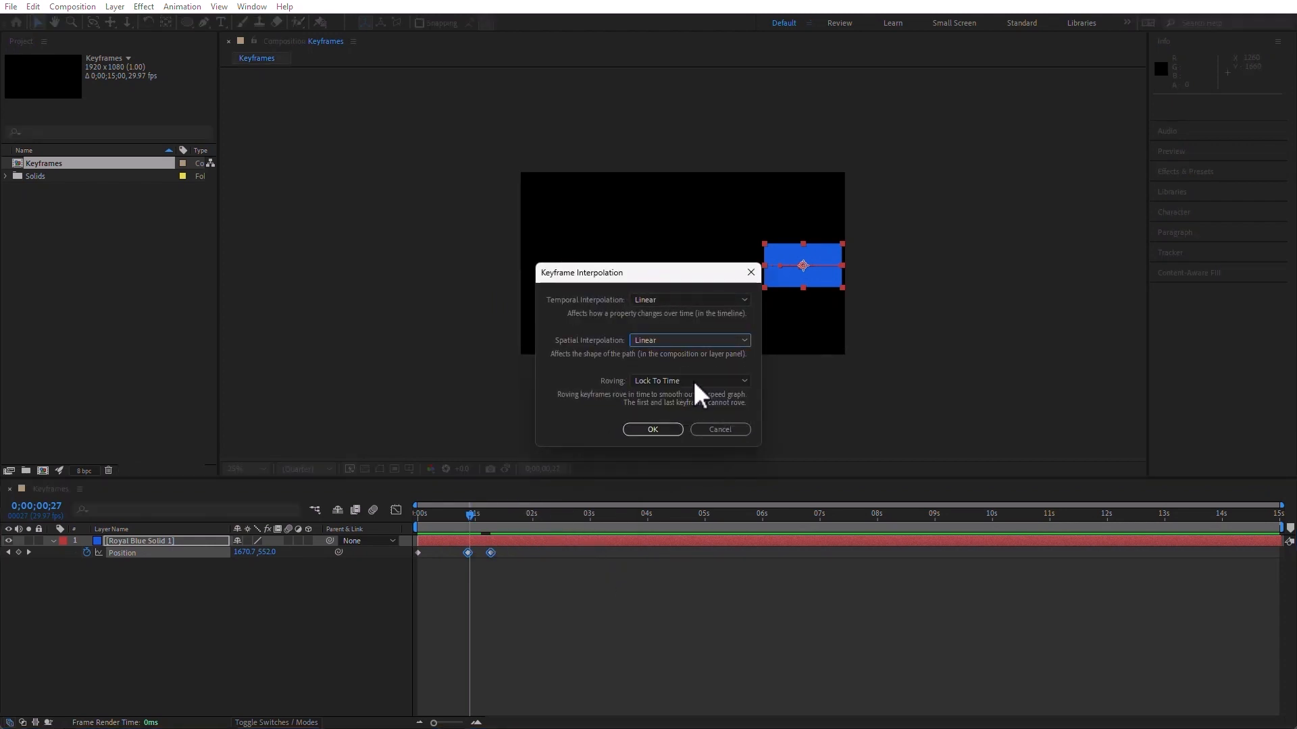
click(669, 430)
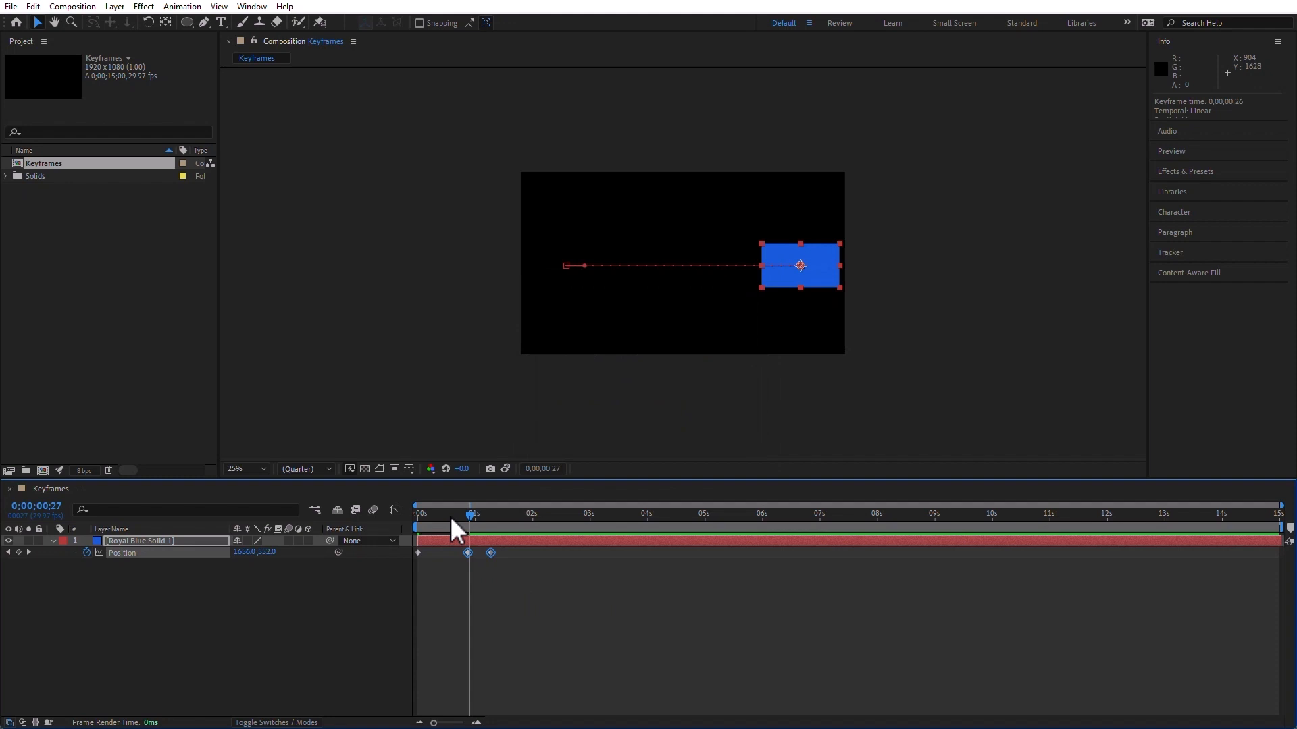
Paste a copy of the first Position keyframe at about 2.3 seconds and preview the hold and return motion
drag(469, 515, 530, 520)
click(418, 552)
key(ctrl+c)
key(ctrl+v)
key(space)
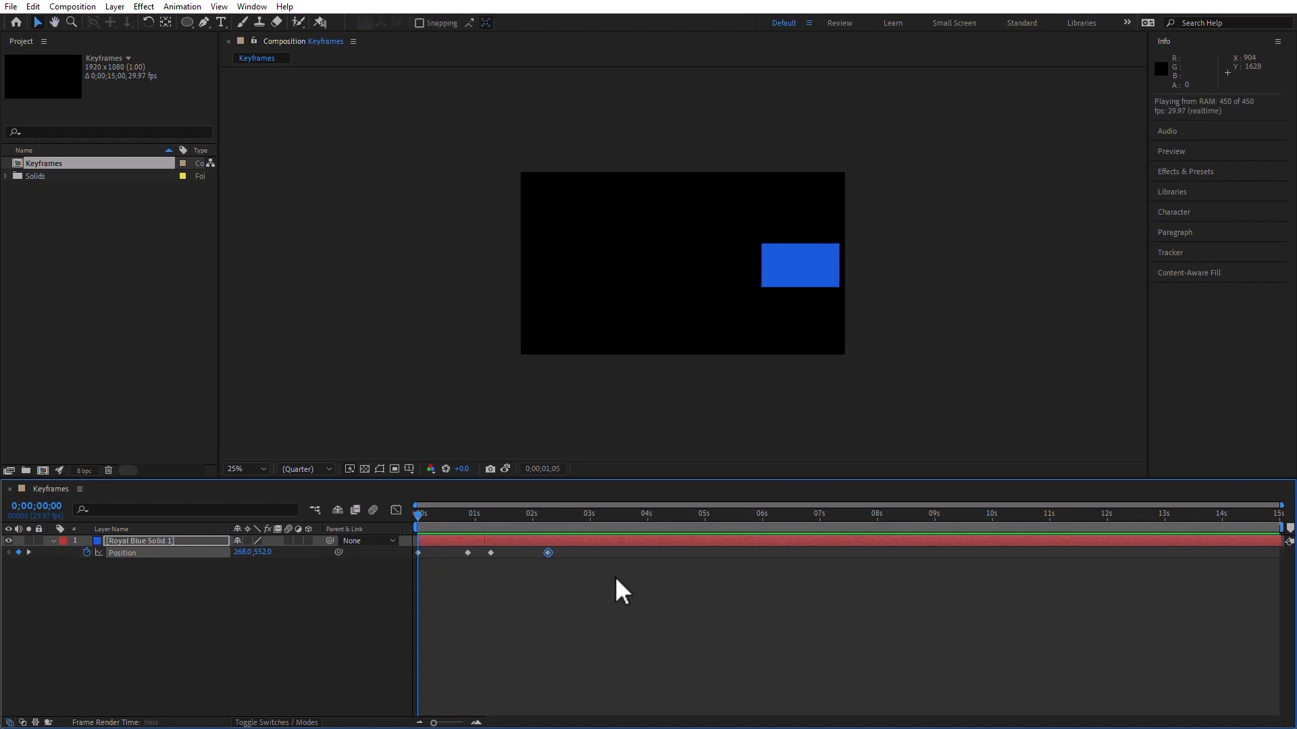
Move the last two Position keyframes to about 4 and 5 seconds and preview the longer hold from the start
drag(649, 596, 647, 554)
click(647, 585)
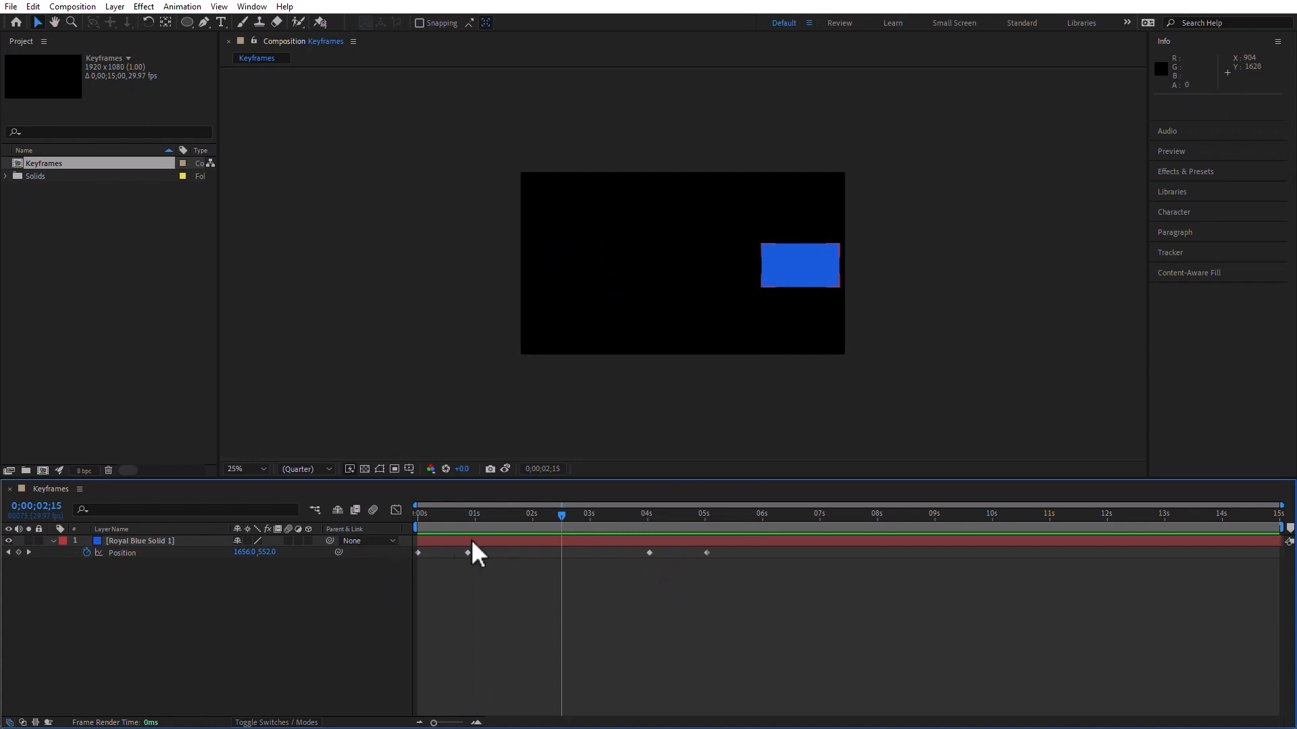
drag(455, 513, 413, 519)
key(space)
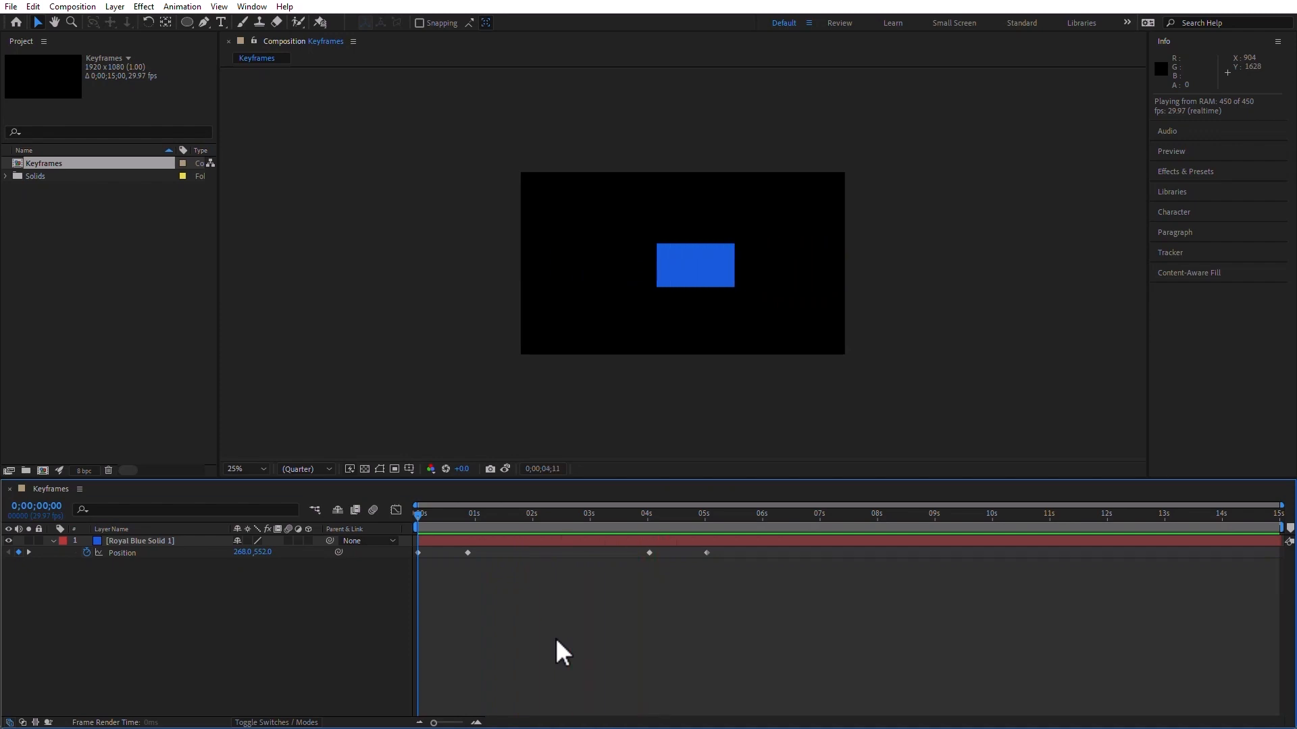
key(space)
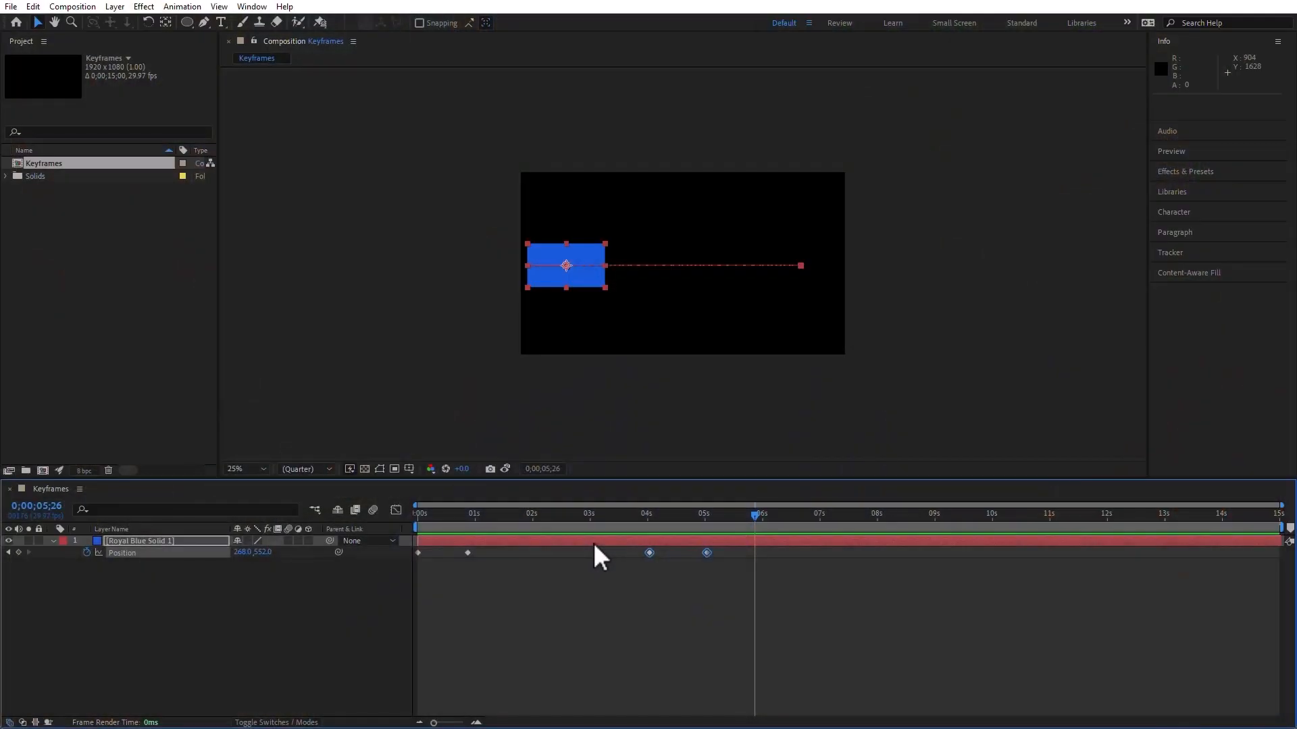
Remove the Position keyframes near 4 and 5 seconds and set the current time to 0;00;00;12
key(ctrl+z)
drag(454, 512, 440, 513)
click(355, 650)
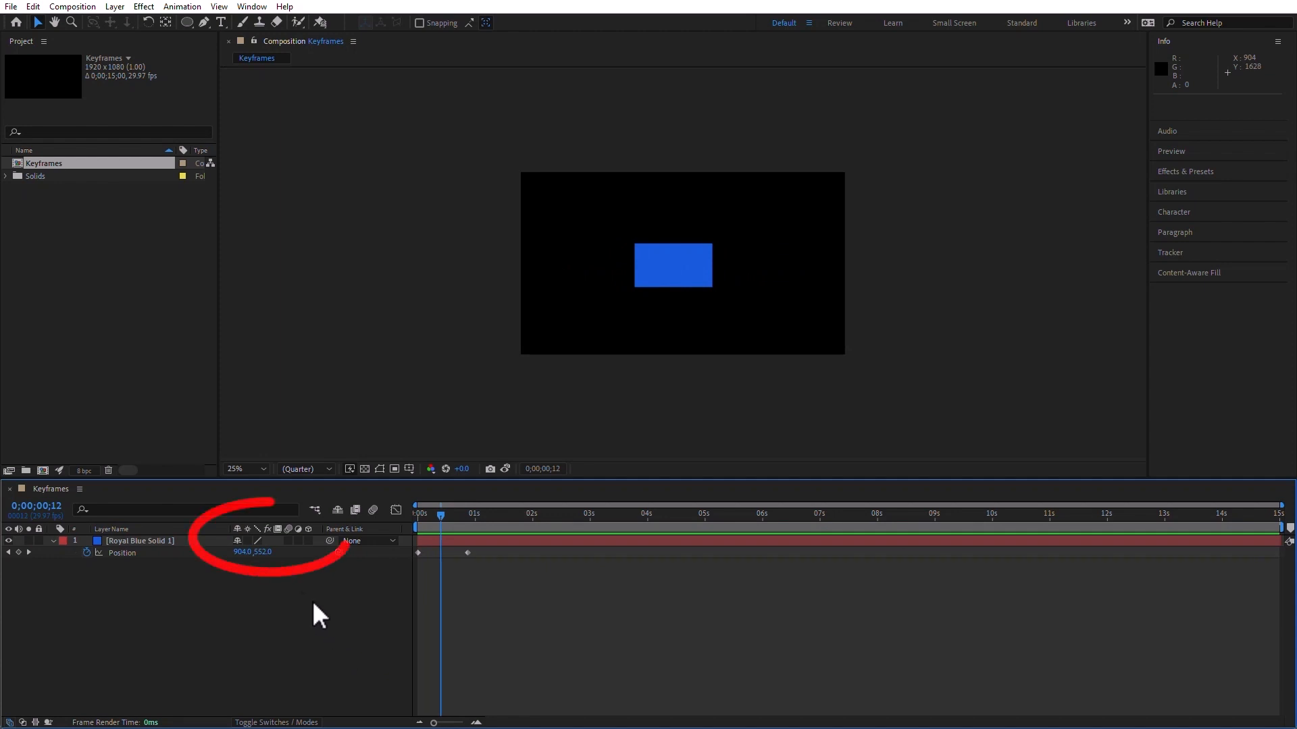
Enable motion blur for the Royal Blue Solid 1 layer and for the composition
click(287, 541)
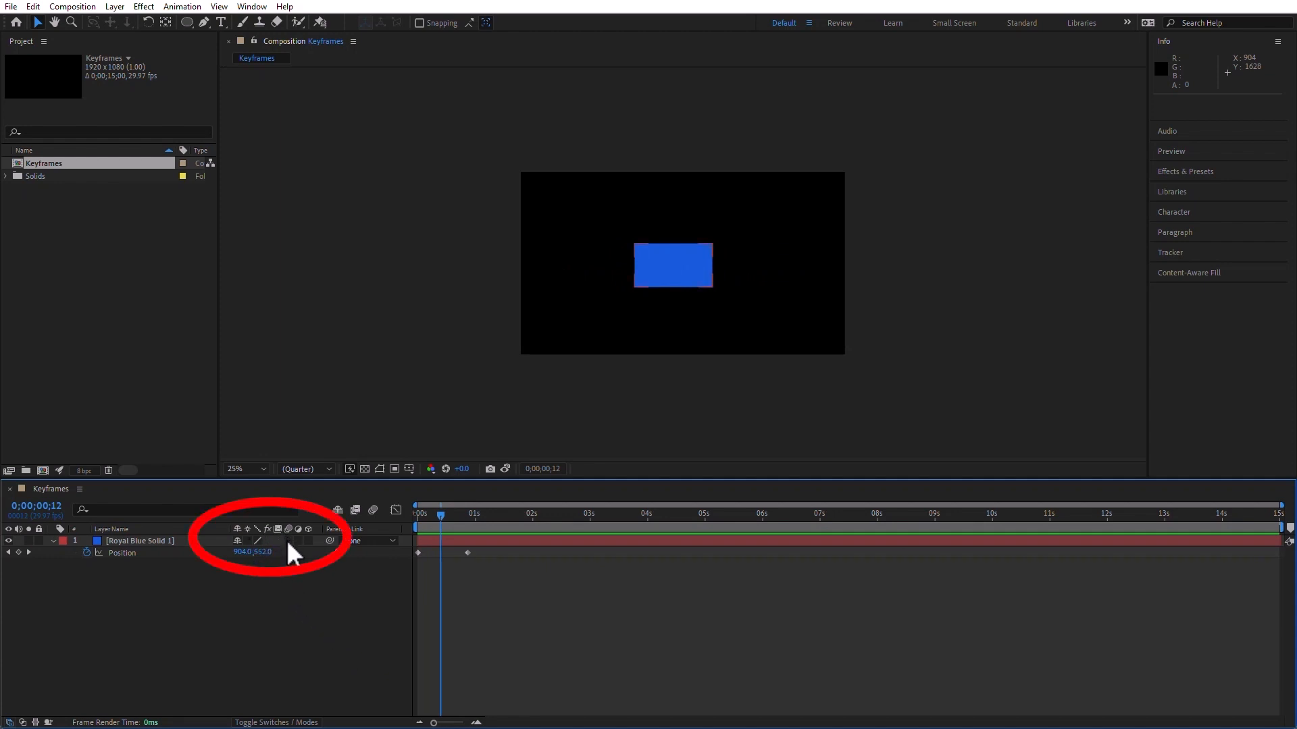
click(286, 540)
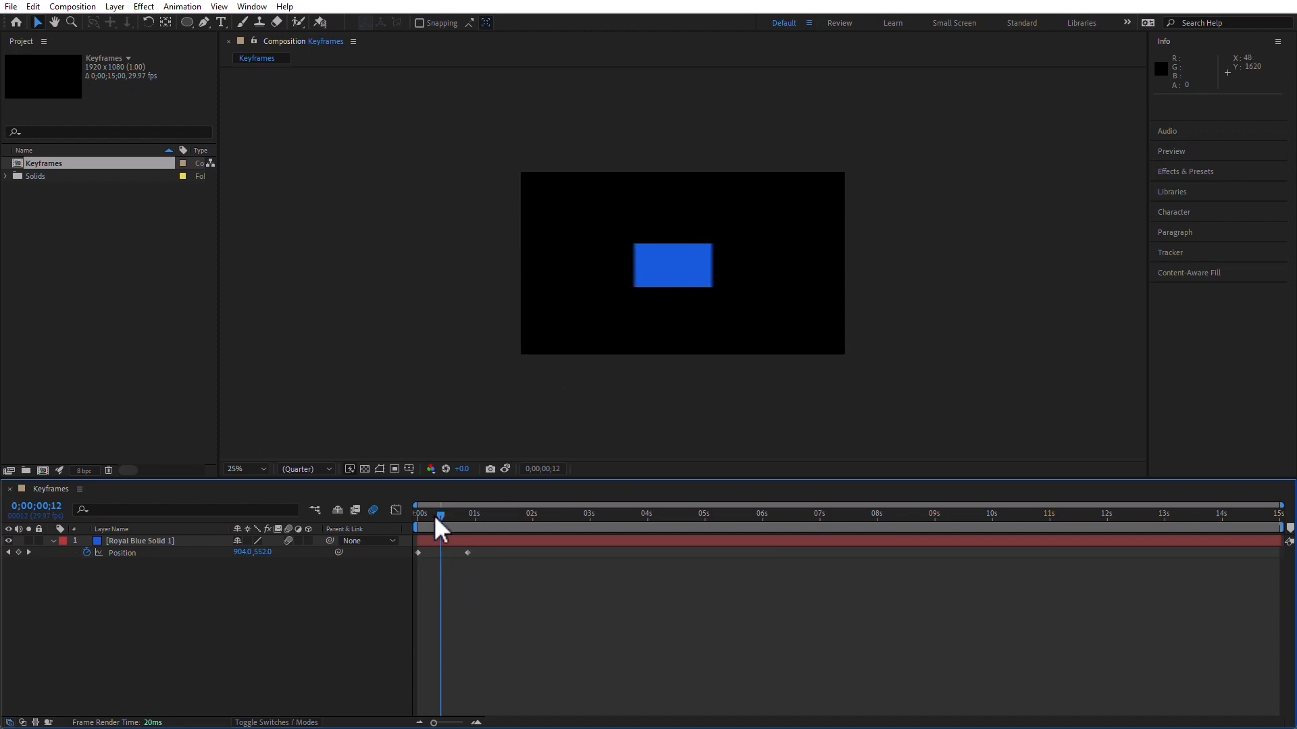
Move the solid off frame to about -1108, 508 at the first Position keyframe and about 3300, 436 at the 0;00;00;26 keyframe
drag(433, 515, 409, 516)
drag(585, 264, 350, 262)
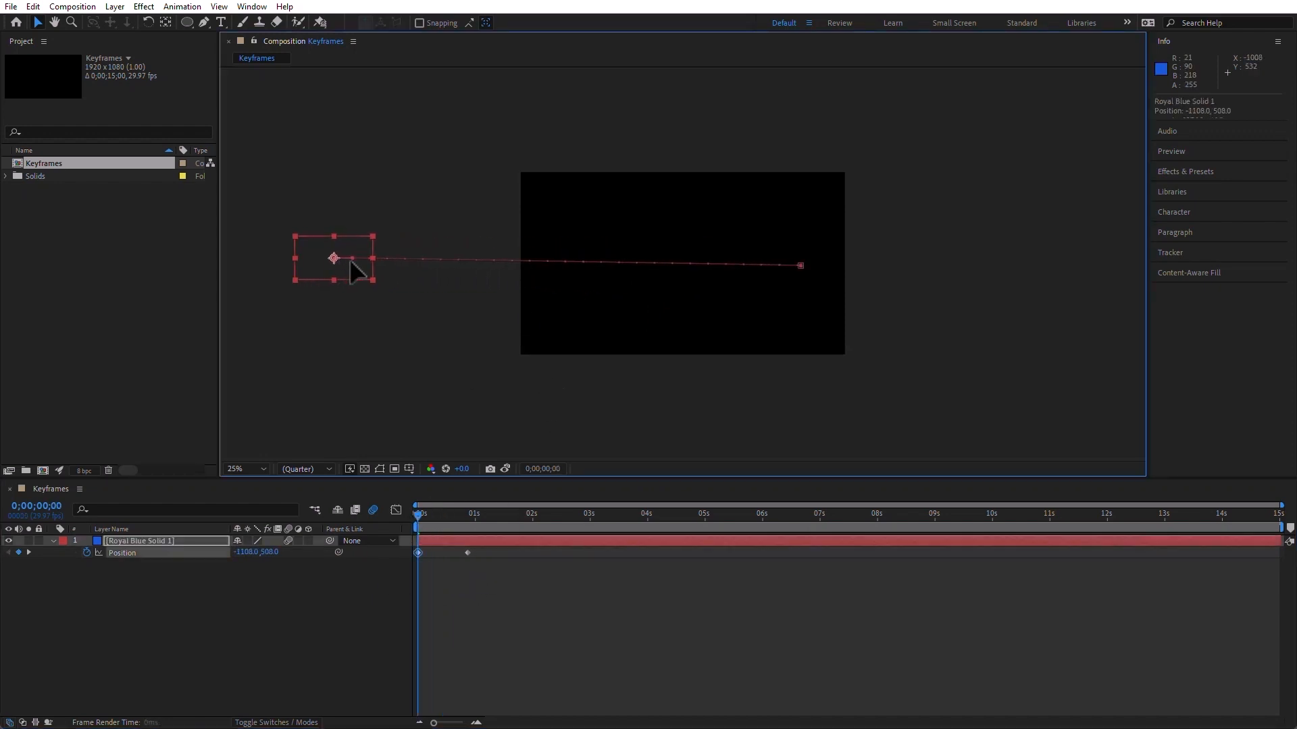
click(447, 515)
drag(456, 518, 469, 518)
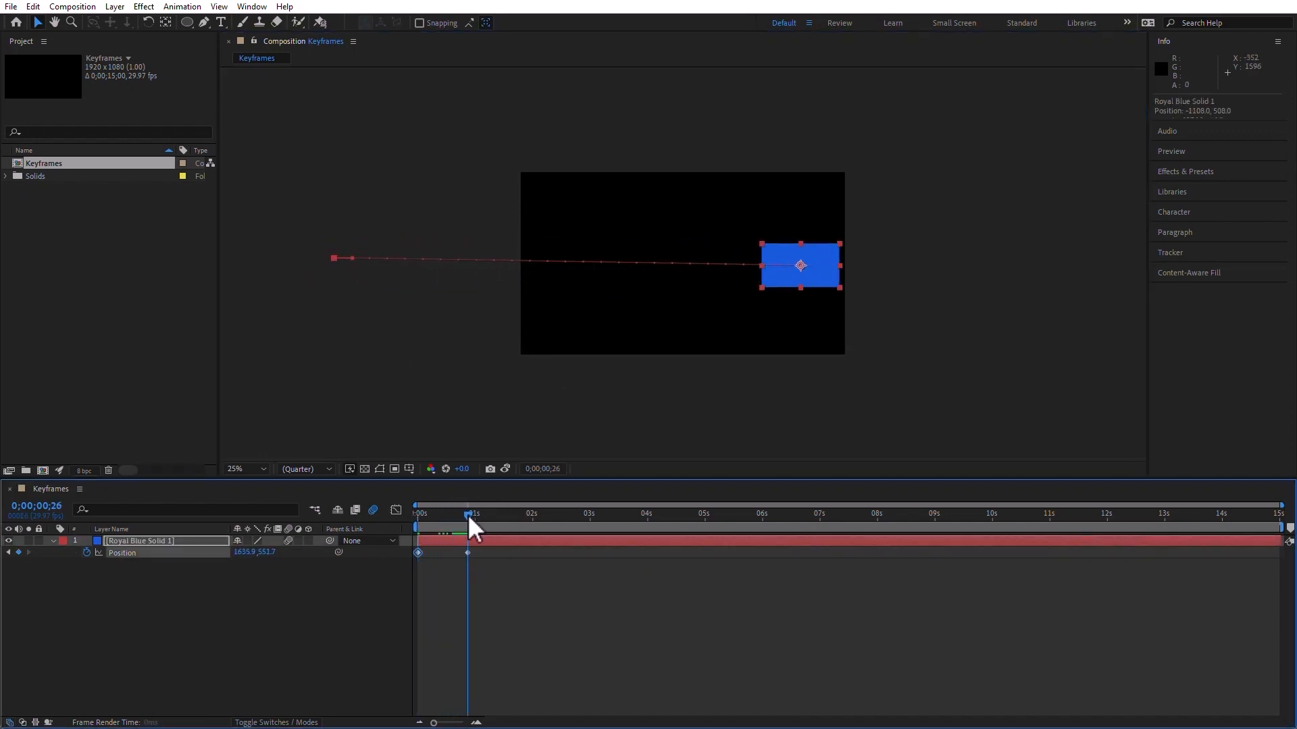
drag(798, 286, 1082, 266)
Examine the motion blur on the solid at 0;00;00;14 with the composition view magnified to 50%
click(445, 516)
key(period)
key(period)
key(period)
key(period)
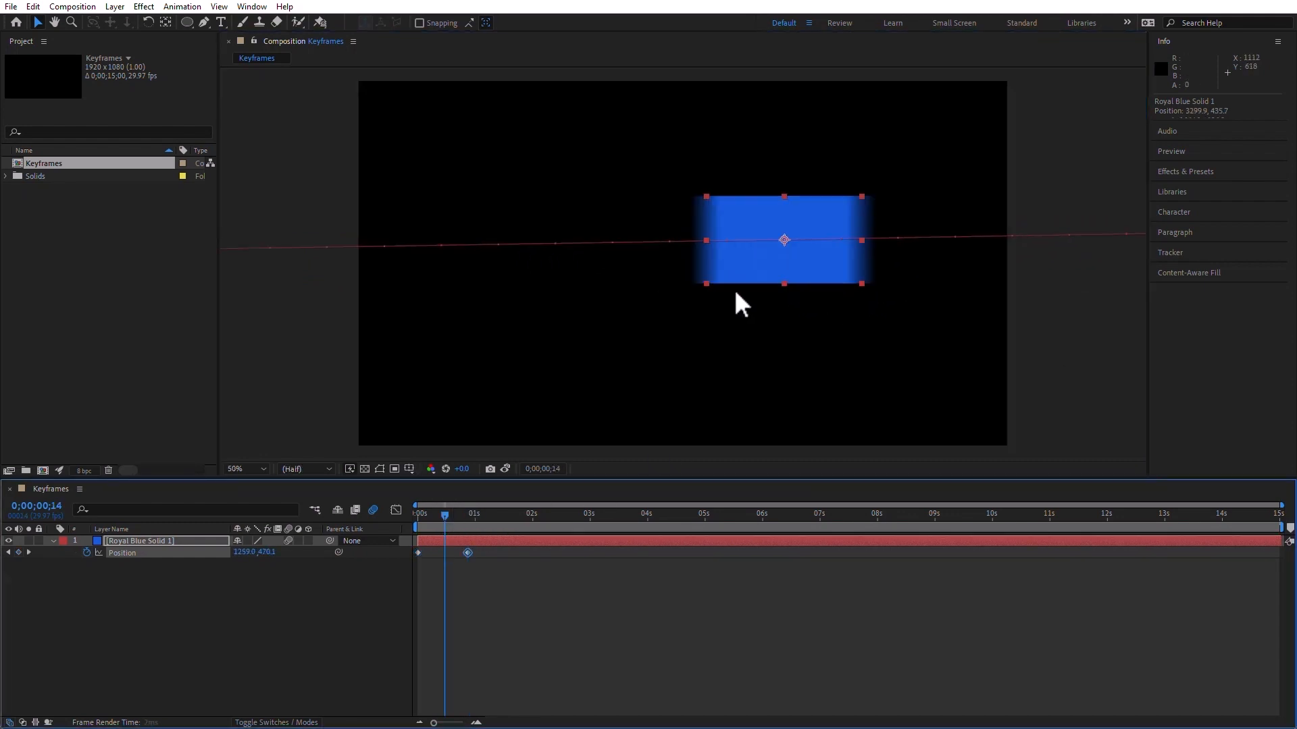
Set the Keyframes composition's motion blur to a shutter angle of 720° and a shutter phase of 1° in its advanced settings
click(680, 638)
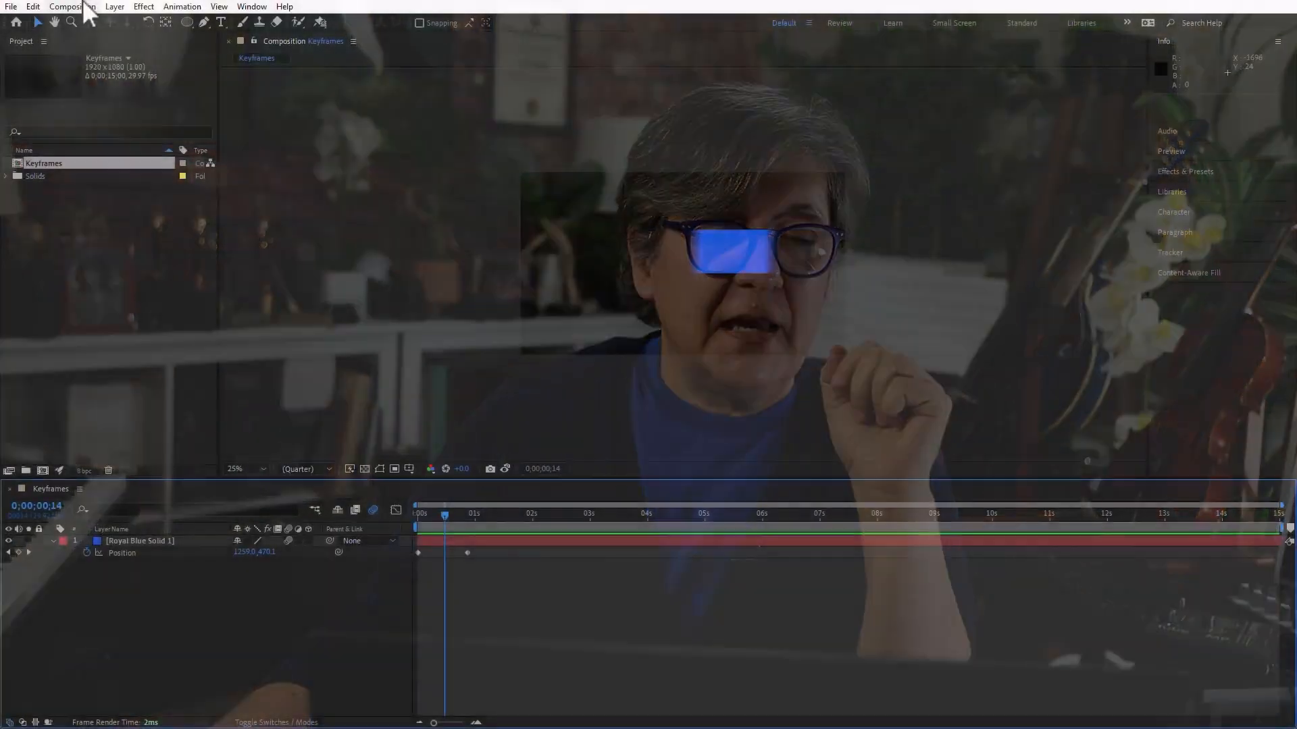
click(72, 6)
click(115, 43)
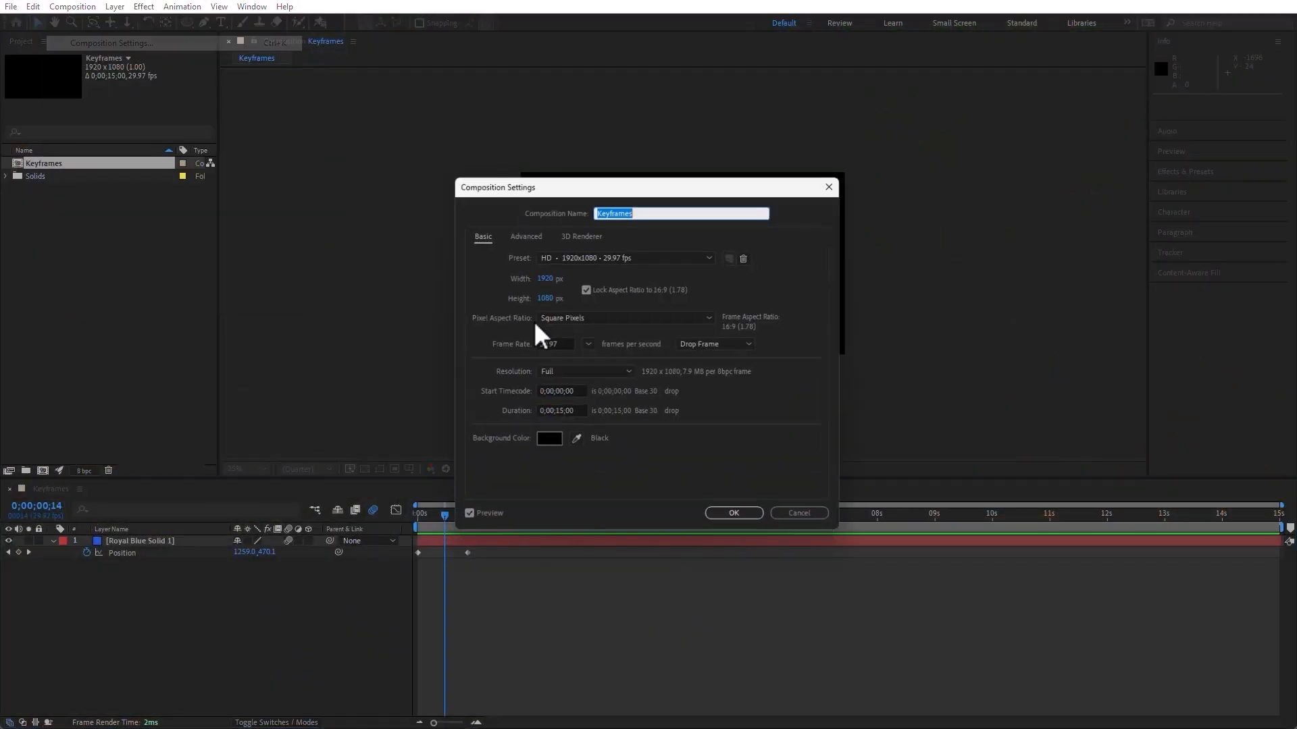
click(523, 233)
drag(610, 188, 295, 91)
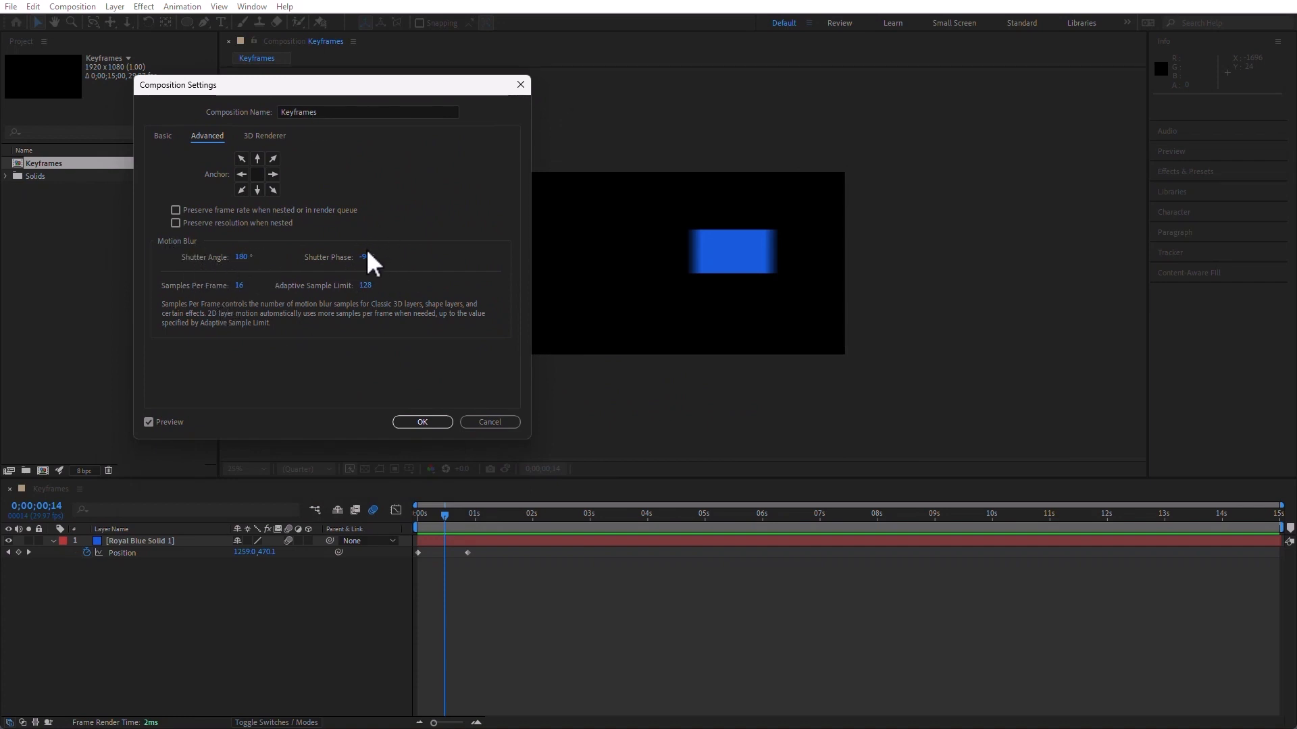
drag(242, 261, 768, 289)
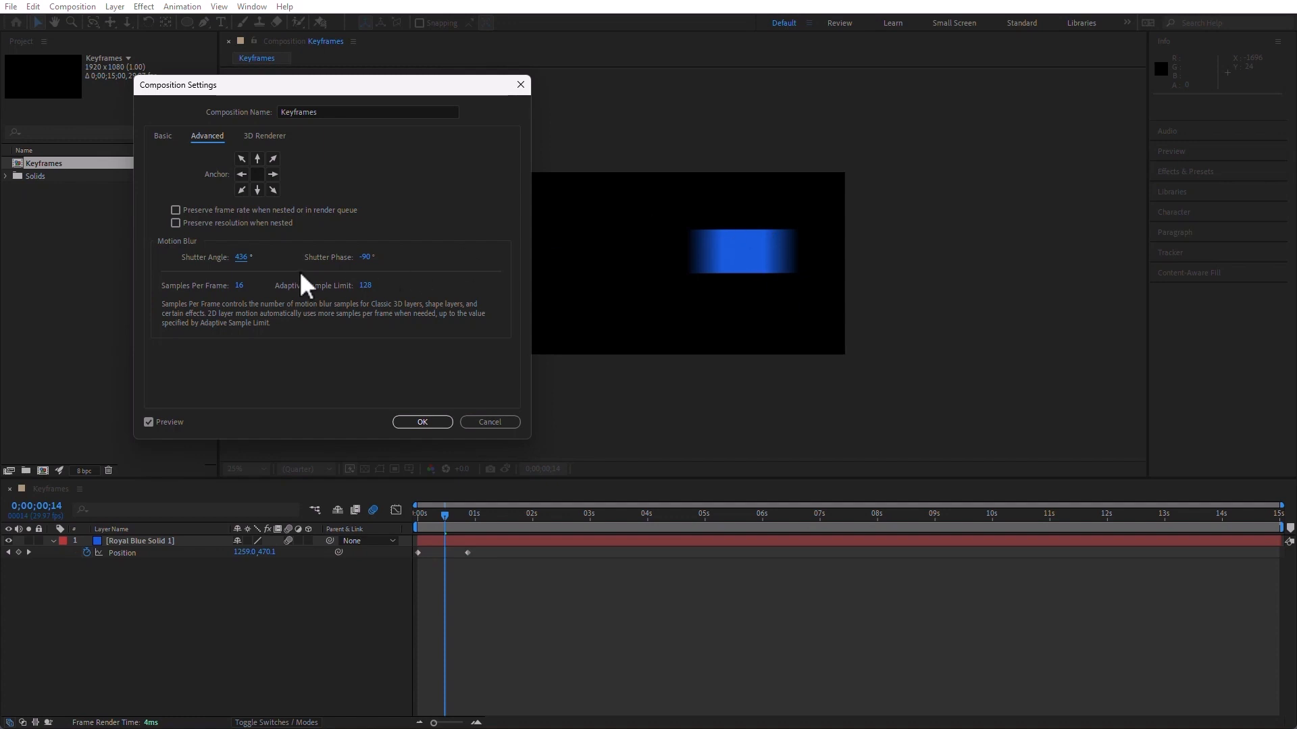
drag(244, 262, 551, 267)
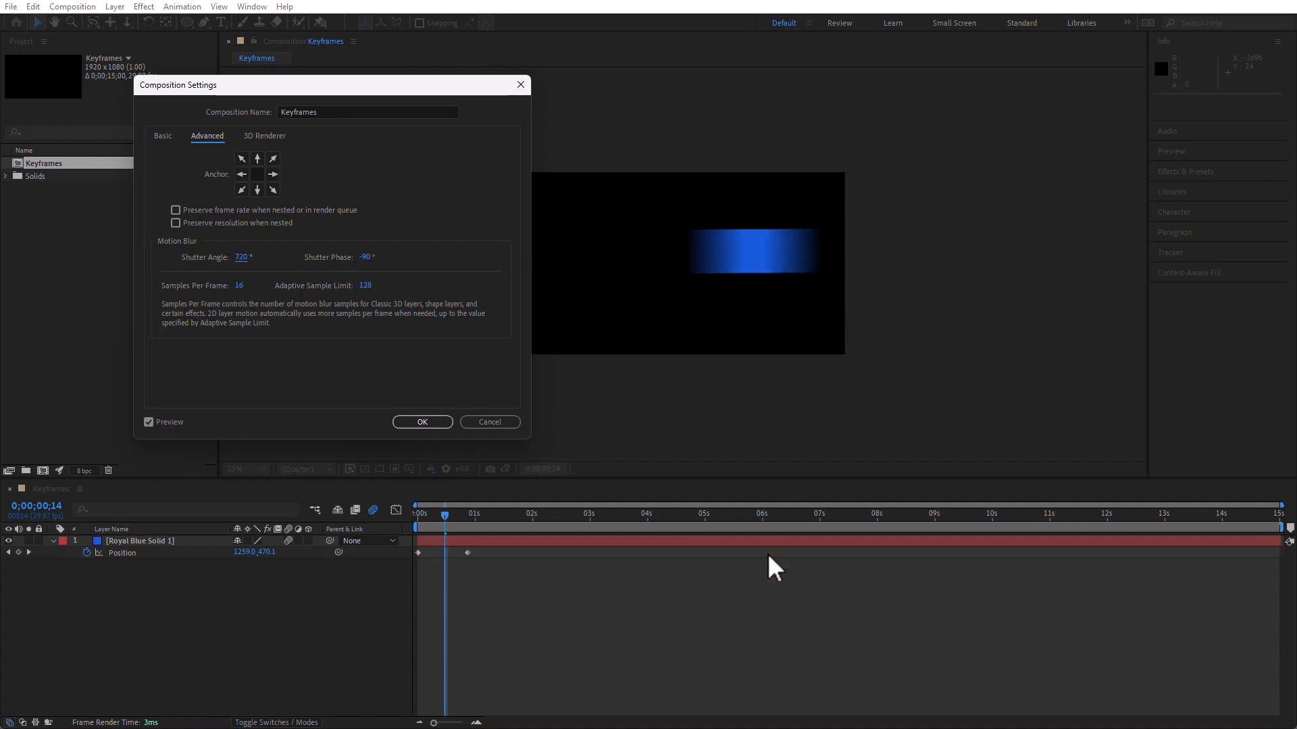
drag(374, 258, 436, 259)
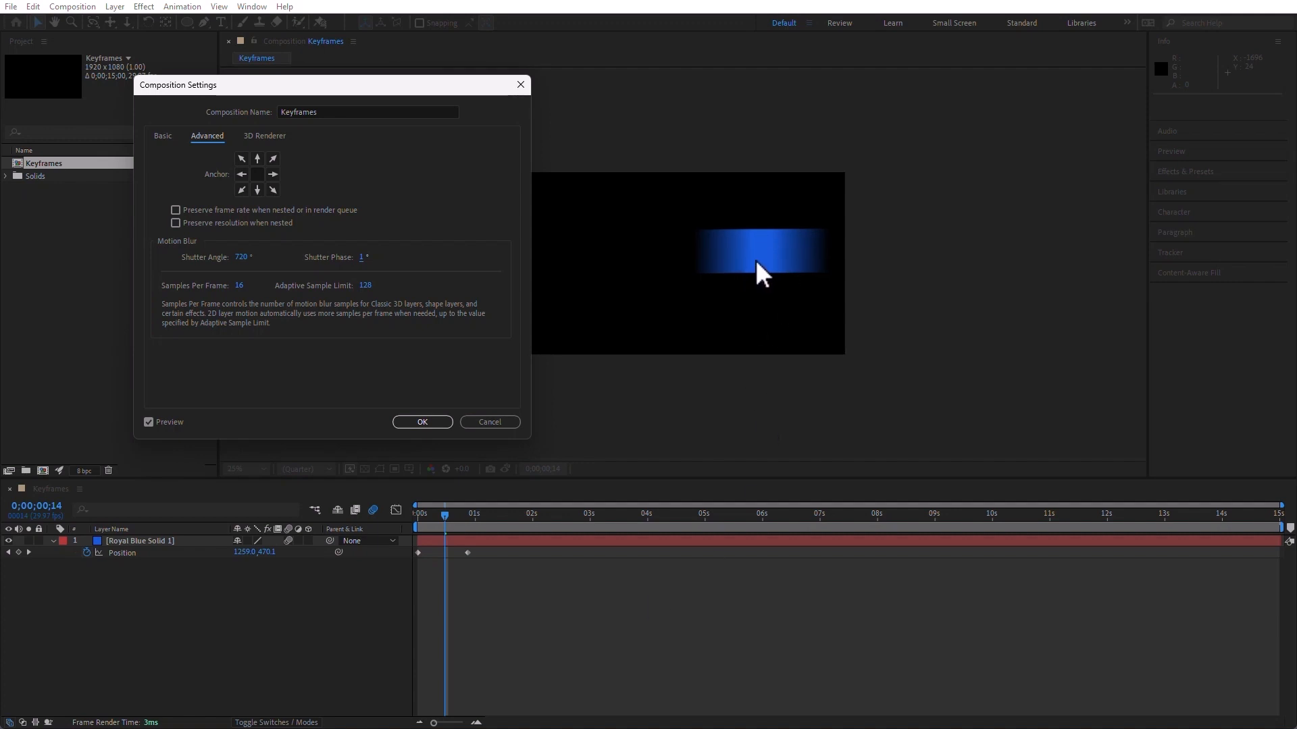
click(427, 424)
Preview the solid's motion-blurred movement from the start of the composition and stop playback after it leaves the frame
drag(469, 521, 331, 503)
key(space)
key(space)
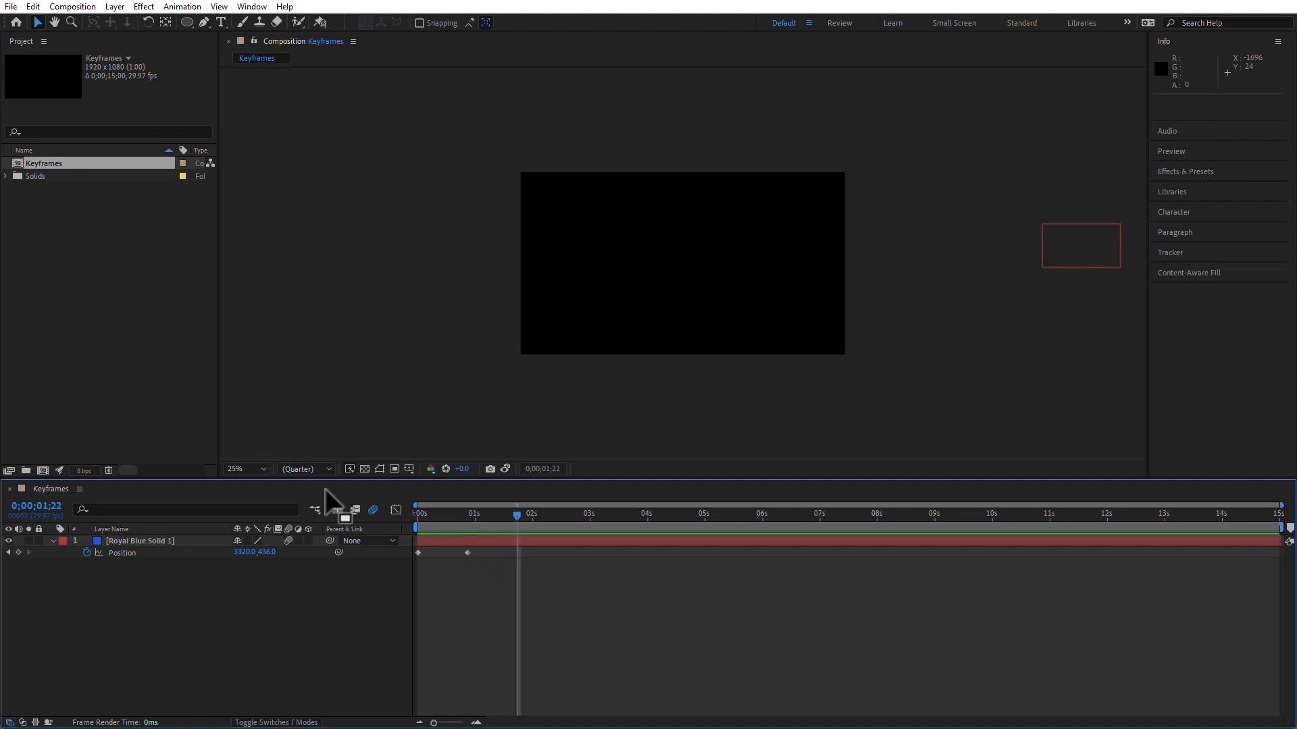